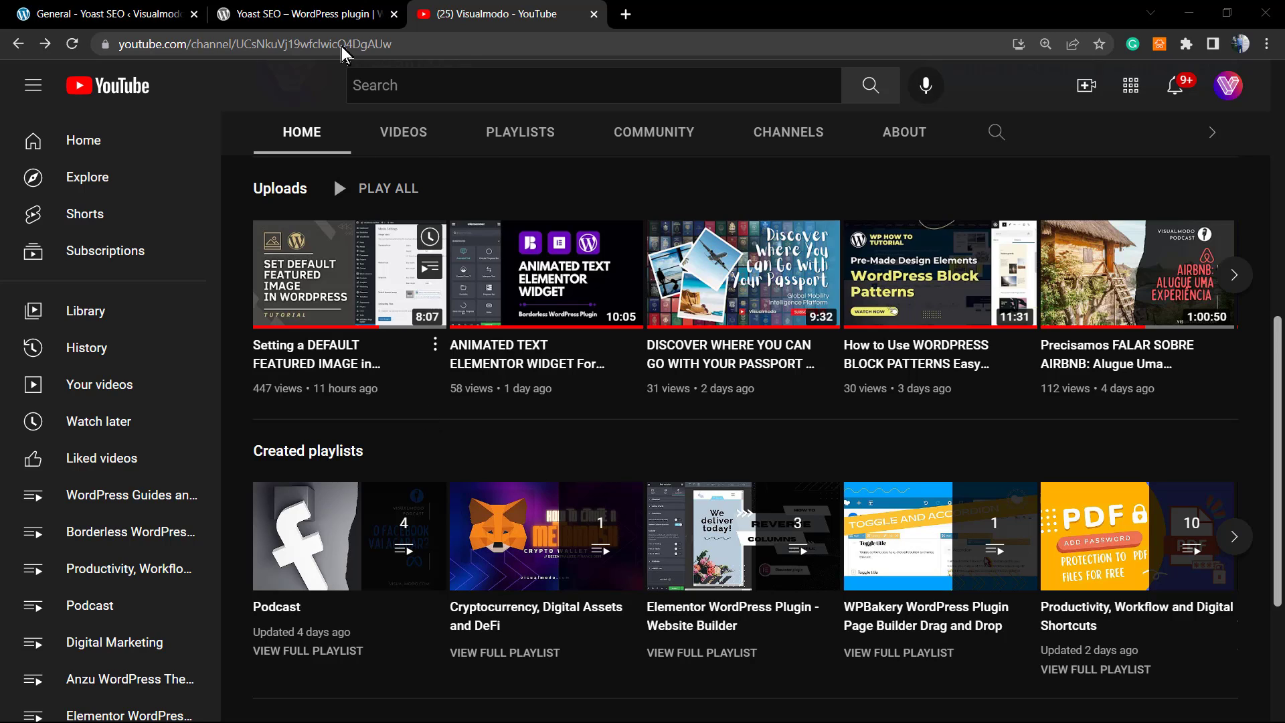
- Switch from the YouTube channel tab to the Yoast SEO WordPress.org plugin tab
{"action": "key", "text": "ctrl+shift+Tab"}
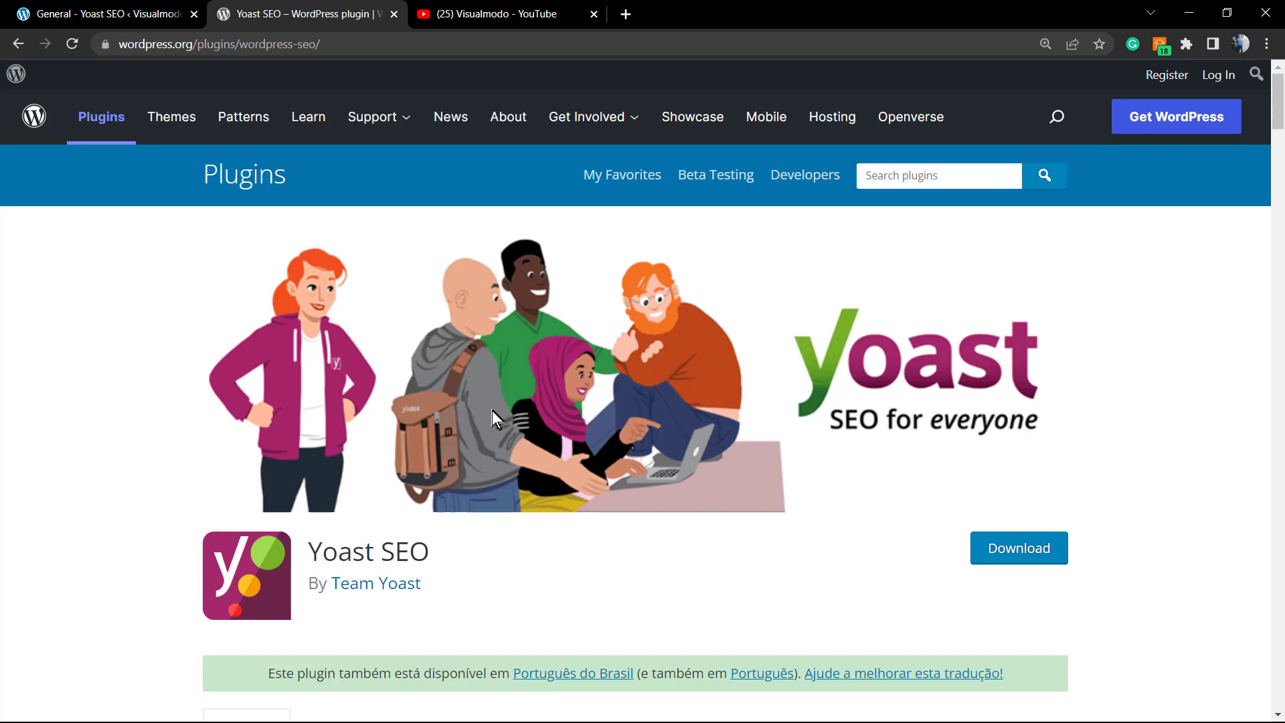
{"action": "left_click", "coordinate": [470, 5]}
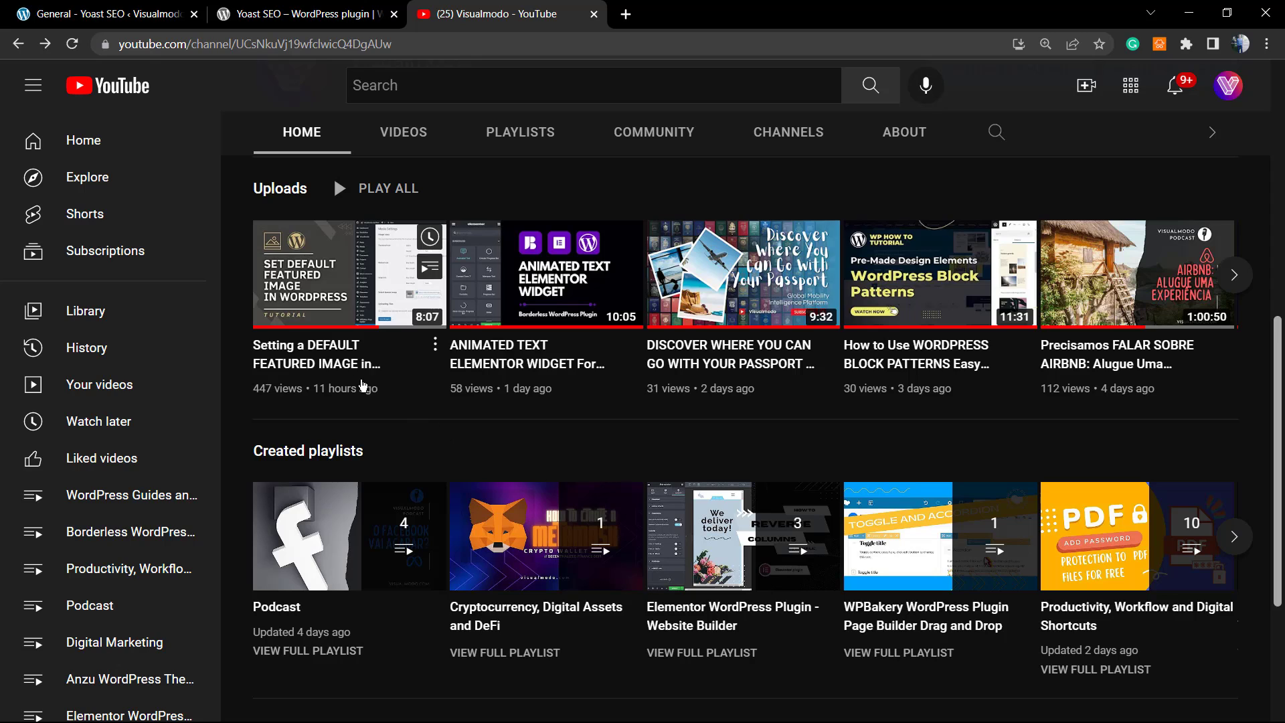
{"action": "mouse_move", "coordinate": [348, 271]}
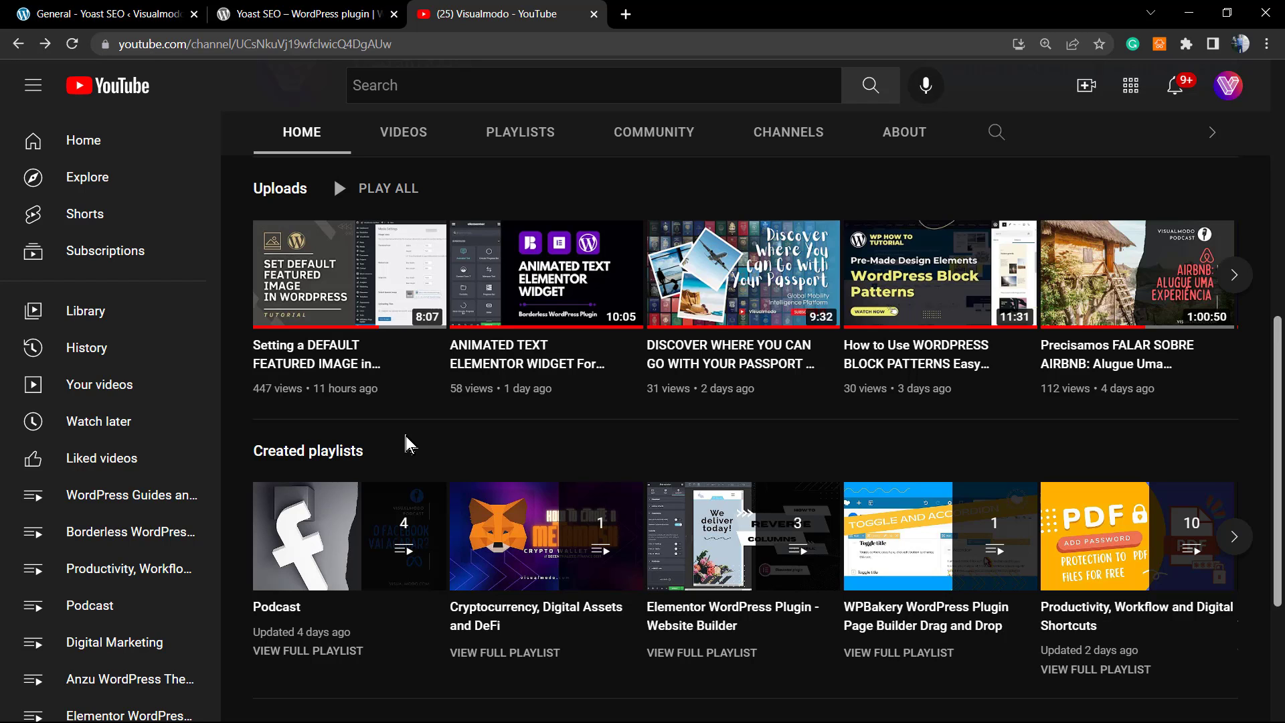
{"action": "left_click", "coordinate": [278, 8]}
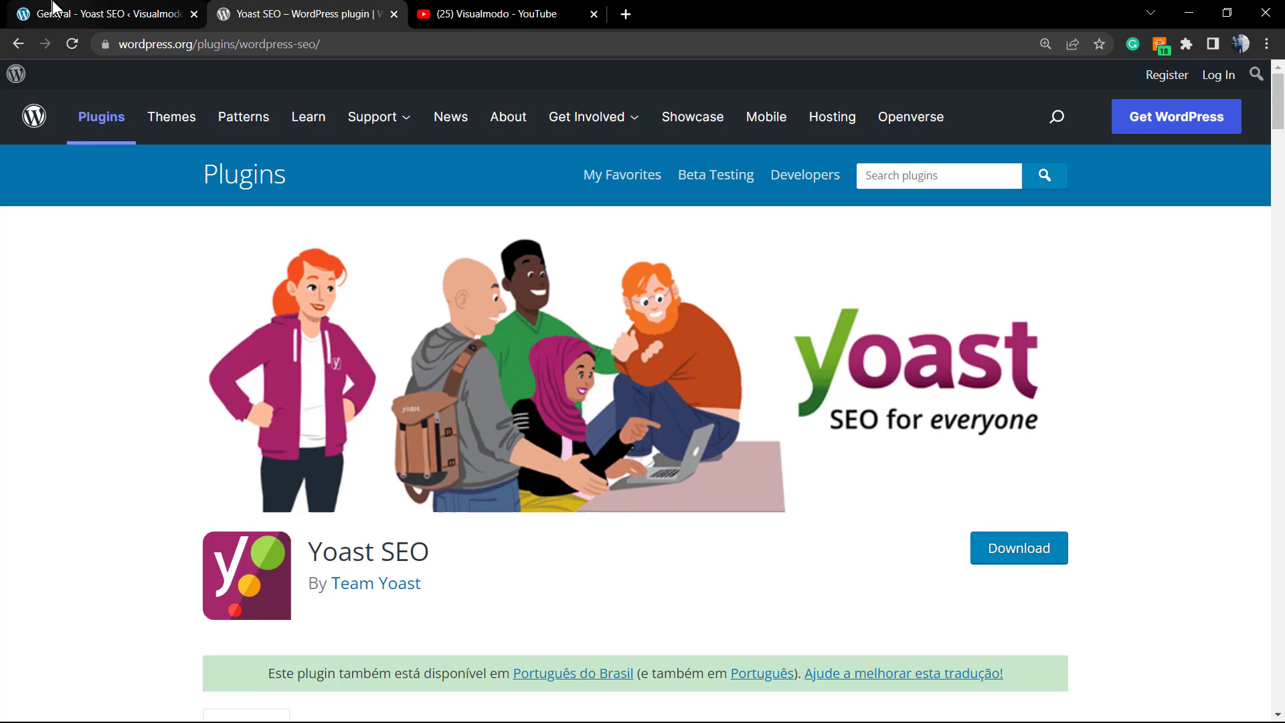
{"action": "left_click", "coordinate": [70, 10]}
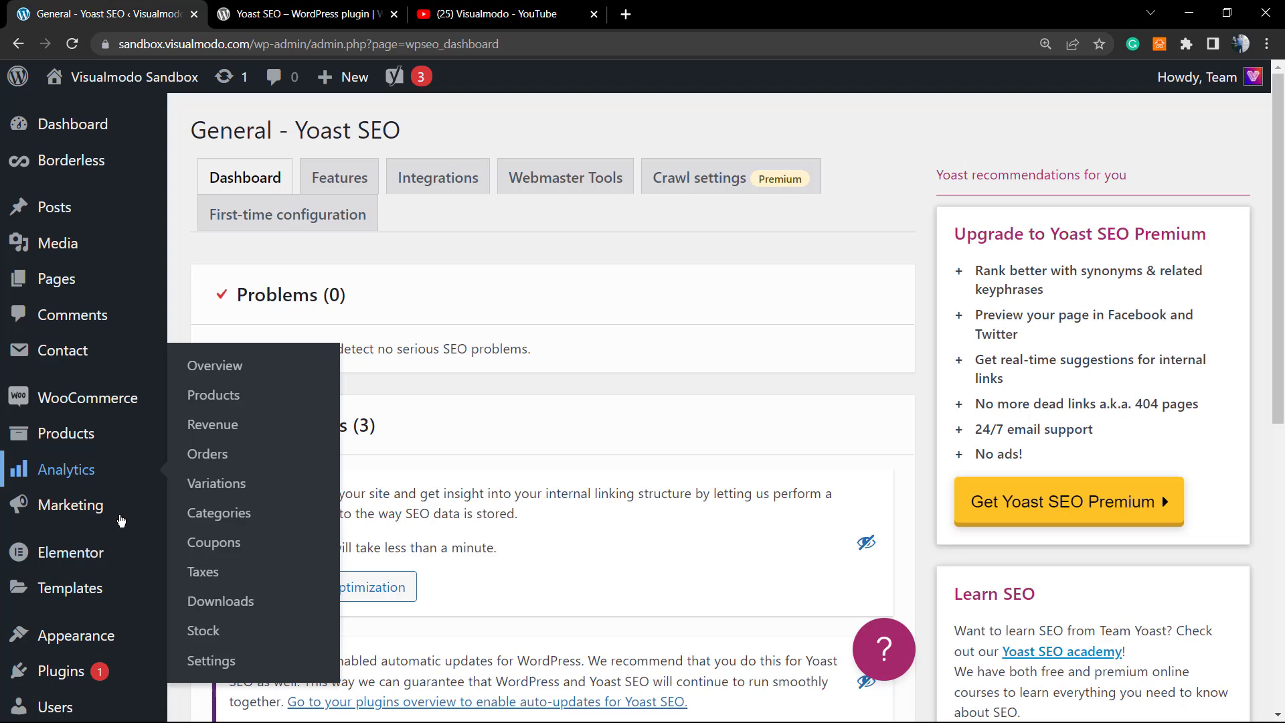
{"action": "scroll", "coordinate": [94, 643], "scroll_direction": "down", "scroll_amount": 1}
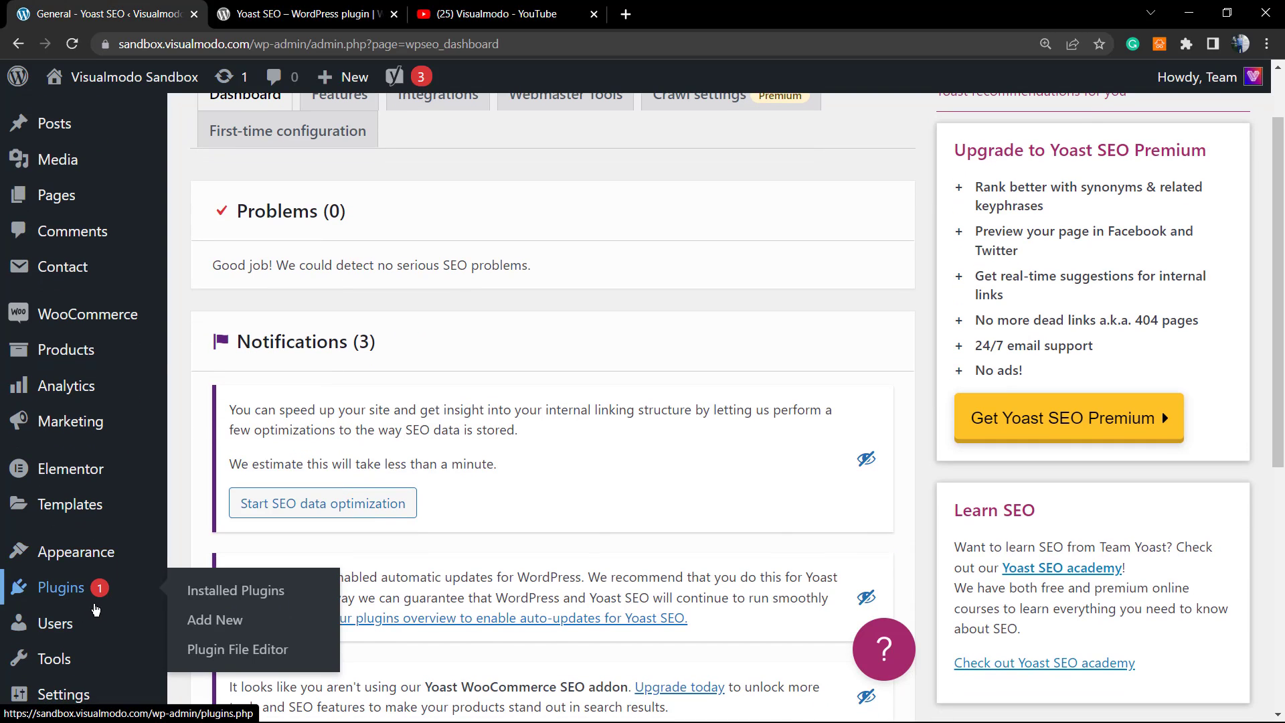
{"action": "scroll", "coordinate": [329, 537], "scroll_direction": "up", "scroll_amount": 1}
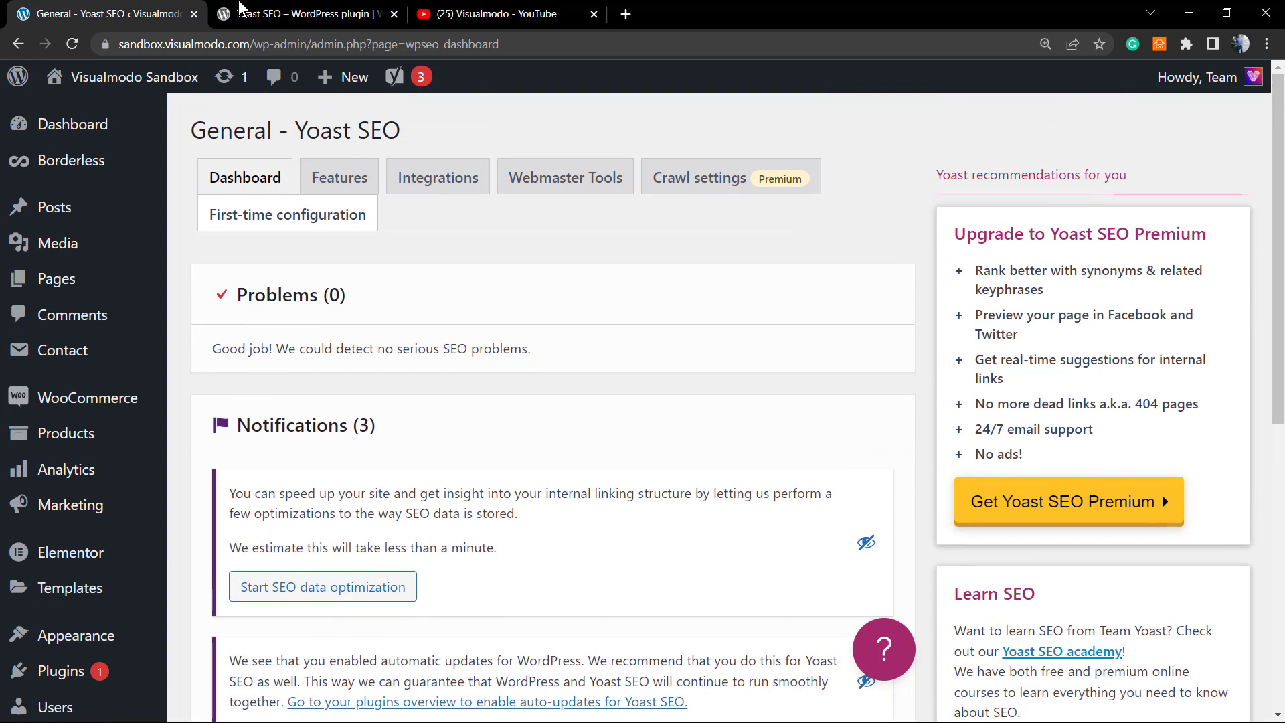
{"action": "key", "text": "ctrl+Tab"}
{"action": "scroll", "coordinate": [304, 520], "scroll_direction": "down", "scroll_amount": 5}
{"action": "scroll", "coordinate": [302, 522], "scroll_direction": "down", "scroll_amount": 1}
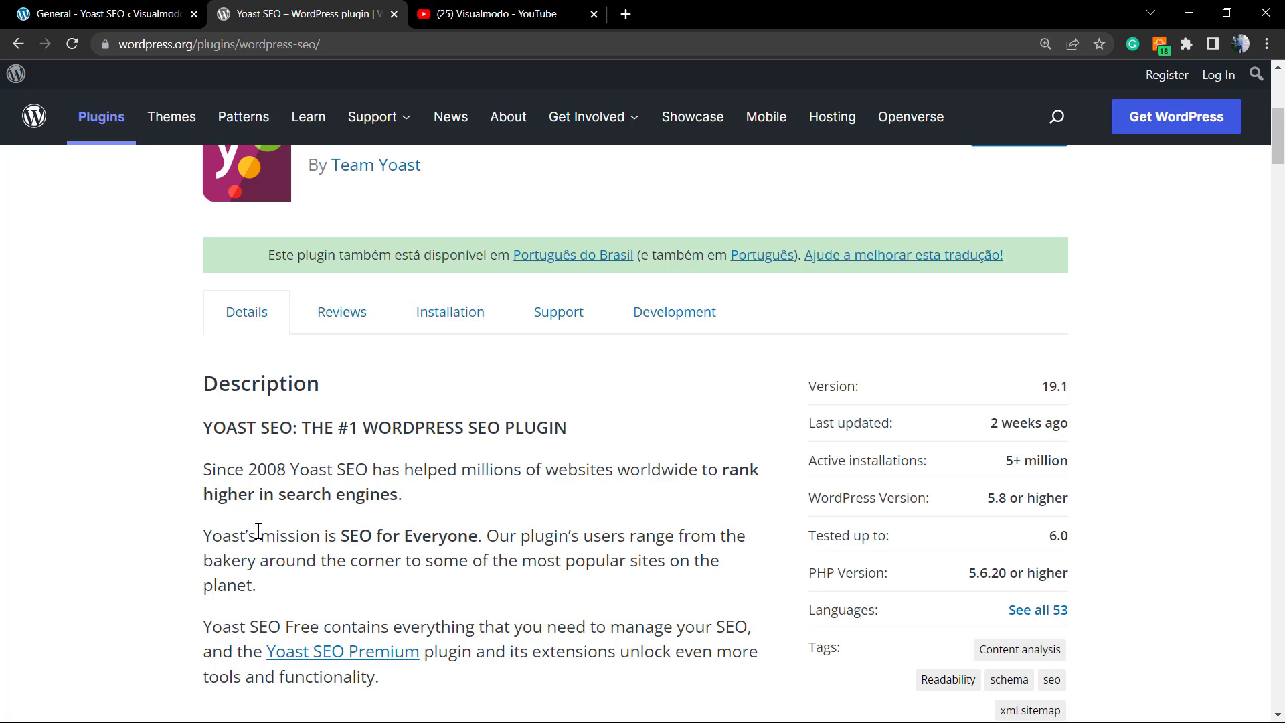
- Scroll through the Yoast SEO plugin page on WordPress.org
{"action": "scroll", "coordinate": [343, 536], "scroll_direction": "up", "scroll_amount": 1}
{"action": "scroll", "coordinate": [342, 536], "scroll_direction": "up", "scroll_amount": 4}
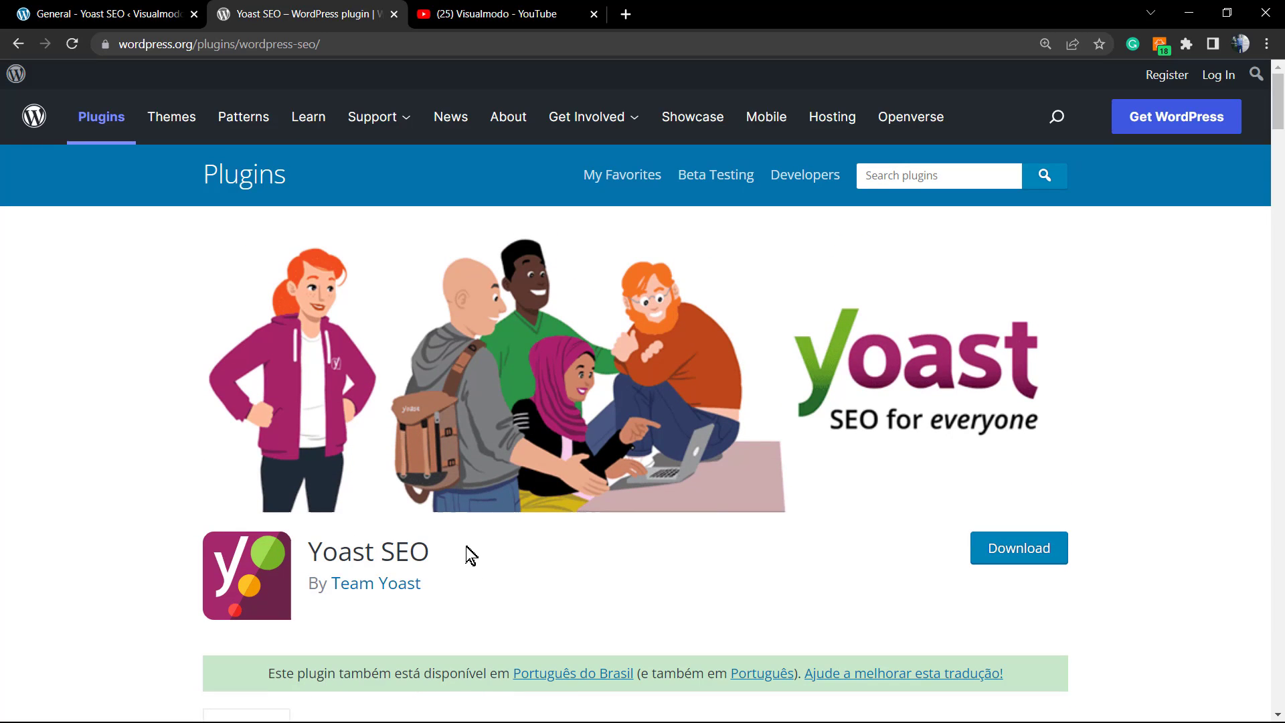
{"action": "scroll", "coordinate": [471, 556], "scroll_direction": "down", "scroll_amount": 1}
{"action": "scroll", "coordinate": [471, 555], "scroll_direction": "up", "scroll_amount": 1}
- Return to the 'General - Yoast SEO' admin tab and scroll through the dashboard
{"action": "left_click", "coordinate": [124, 12]}
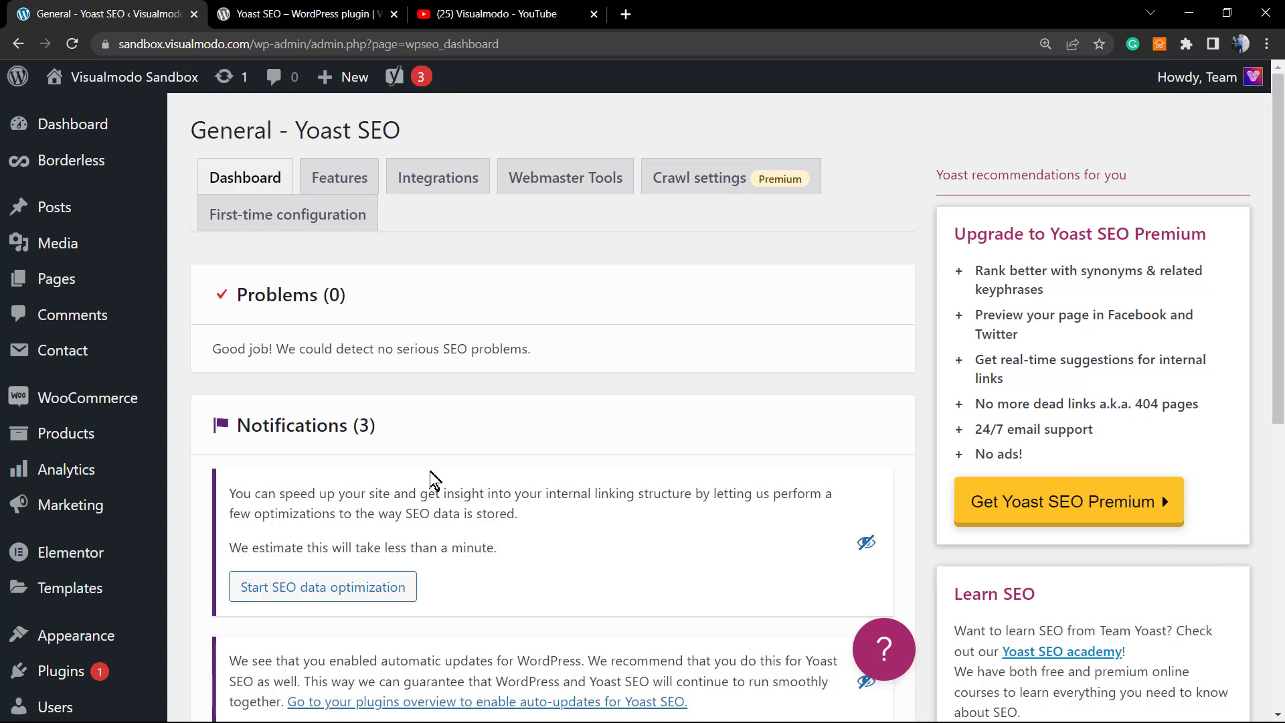
{"action": "scroll", "coordinate": [164, 492], "scroll_direction": "down", "scroll_amount": 2}
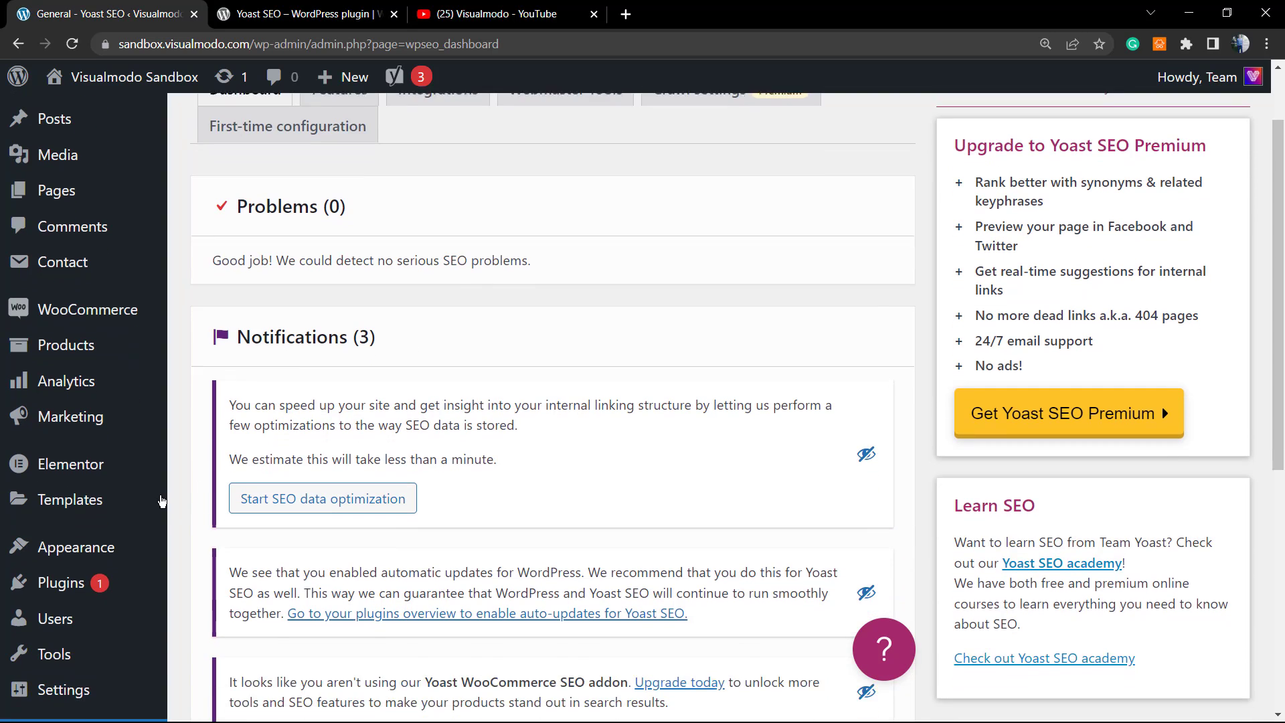
{"action": "scroll", "coordinate": [67, 608], "scroll_direction": "down", "scroll_amount": 2}
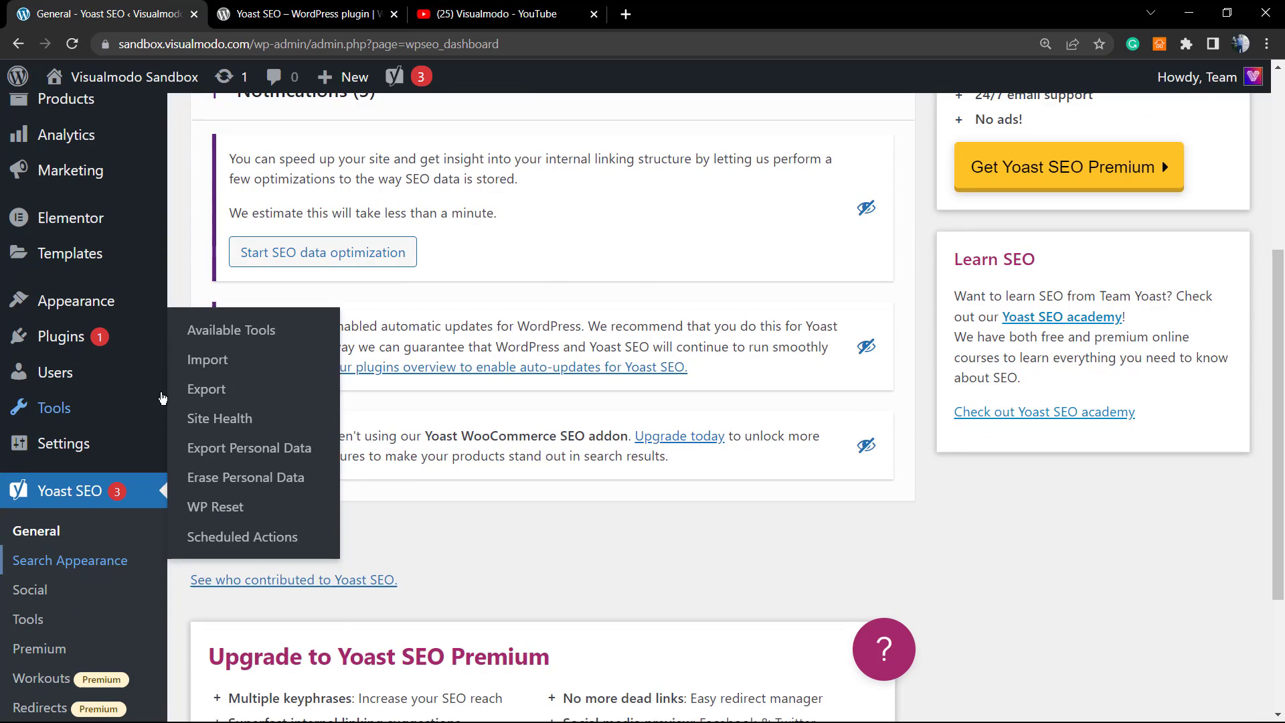
{"action": "scroll", "coordinate": [321, 402], "scroll_direction": "up", "scroll_amount": 3}
{"action": "scroll", "coordinate": [328, 404], "scroll_direction": "up", "scroll_amount": 2}
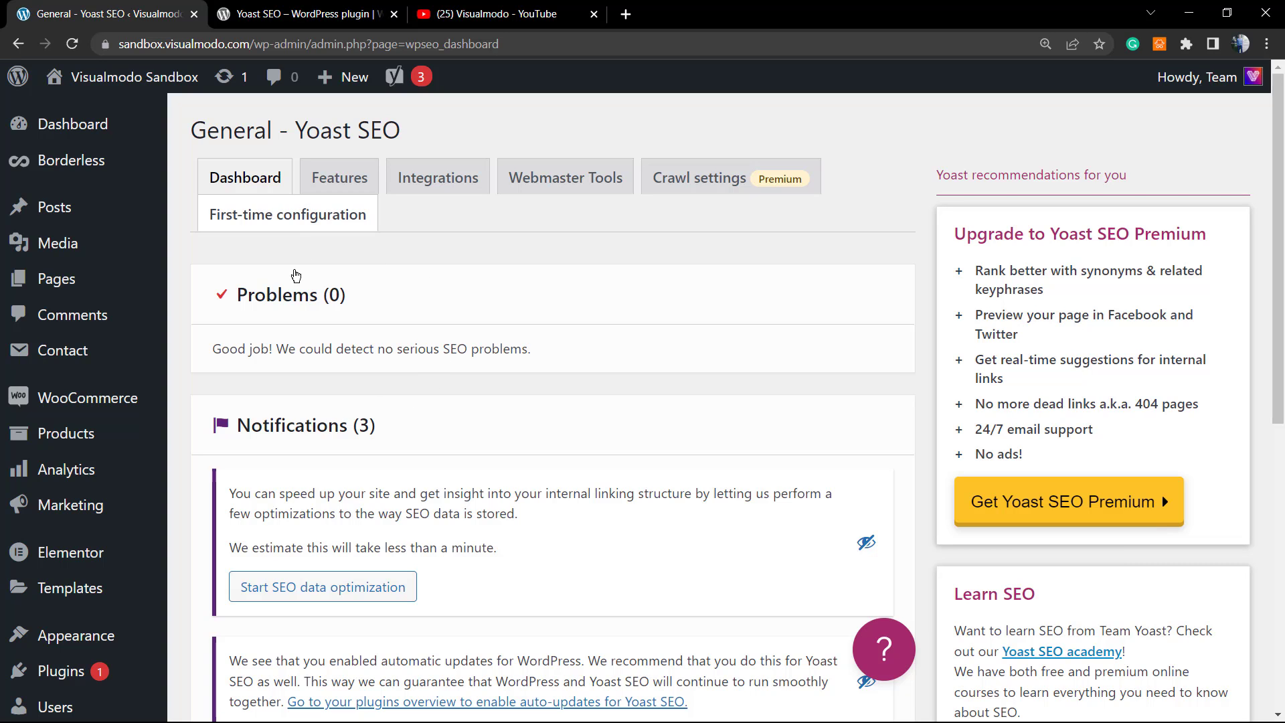
{"action": "scroll", "coordinate": [194, 428], "scroll_direction": "down", "scroll_amount": 5}
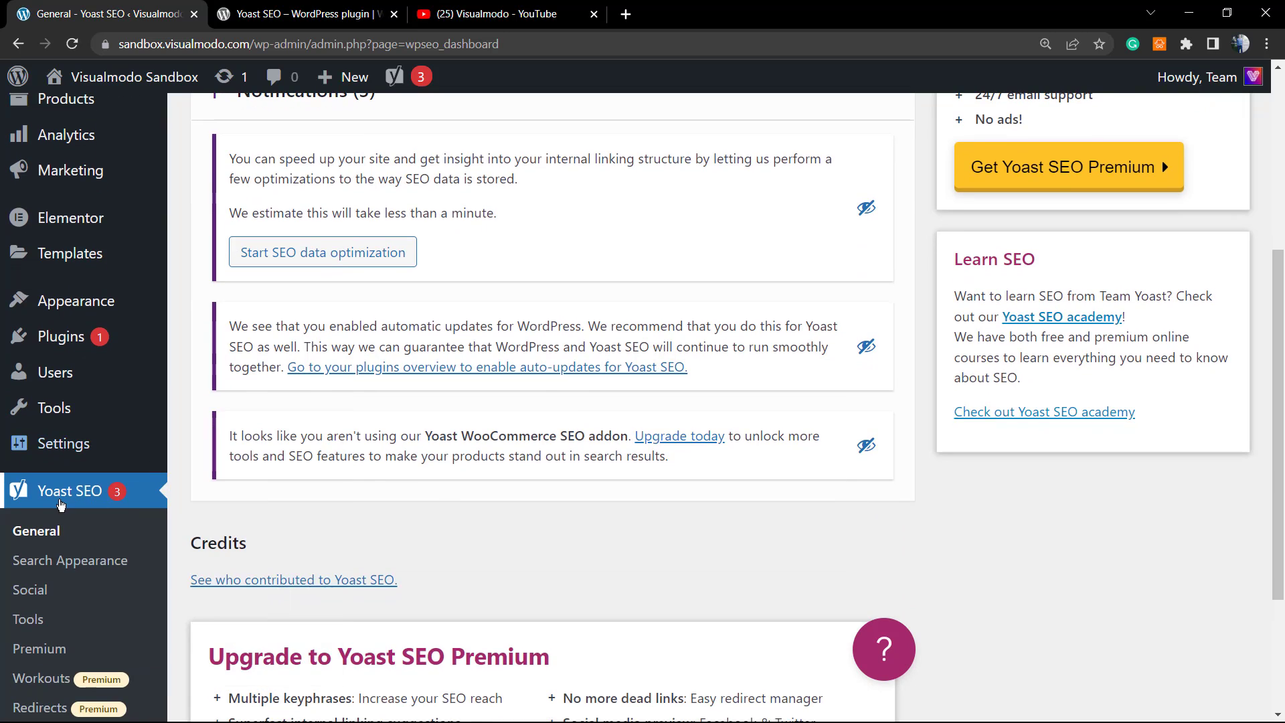
- Go from Yoast SEO in the admin sidebar to its Social submenu page
{"action": "left_click", "coordinate": [57, 499]}
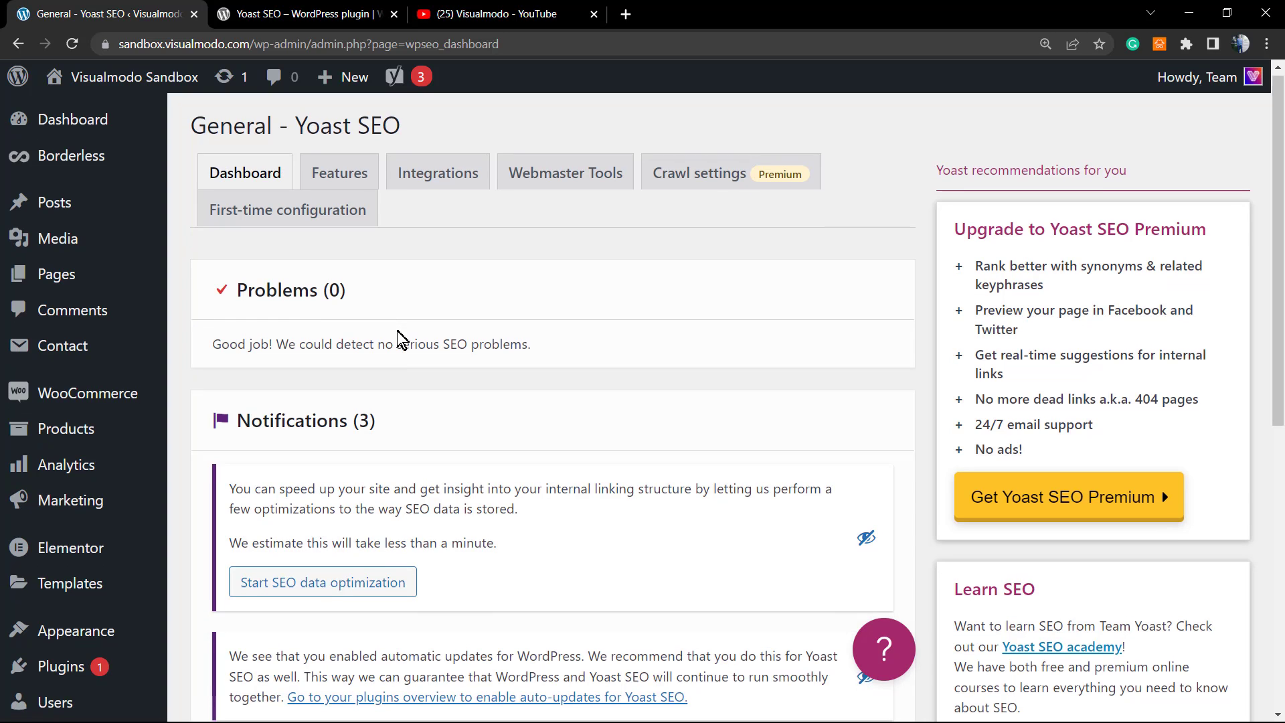
{"action": "scroll", "coordinate": [399, 338], "scroll_direction": "down", "scroll_amount": 3}
{"action": "scroll", "coordinate": [399, 338], "scroll_direction": "down", "scroll_amount": 2}
{"action": "scroll", "coordinate": [395, 344], "scroll_direction": "down", "scroll_amount": 1}
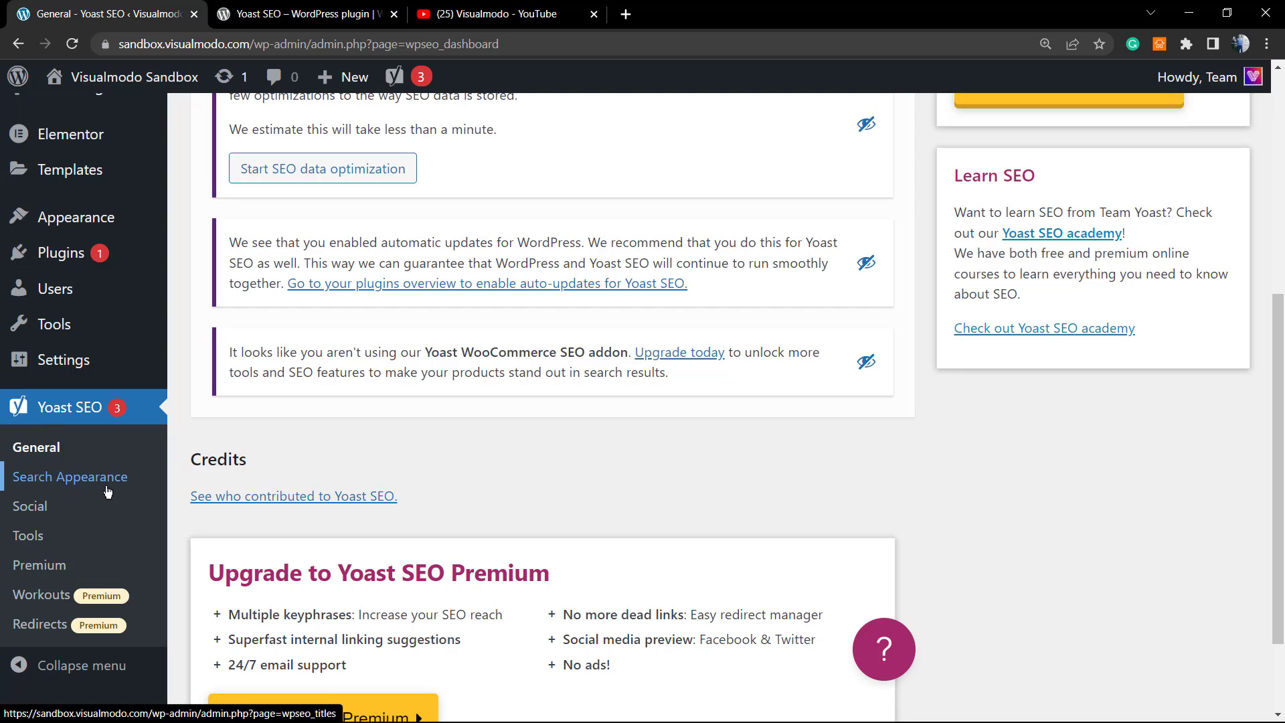
{"action": "left_click", "coordinate": [25, 507]}
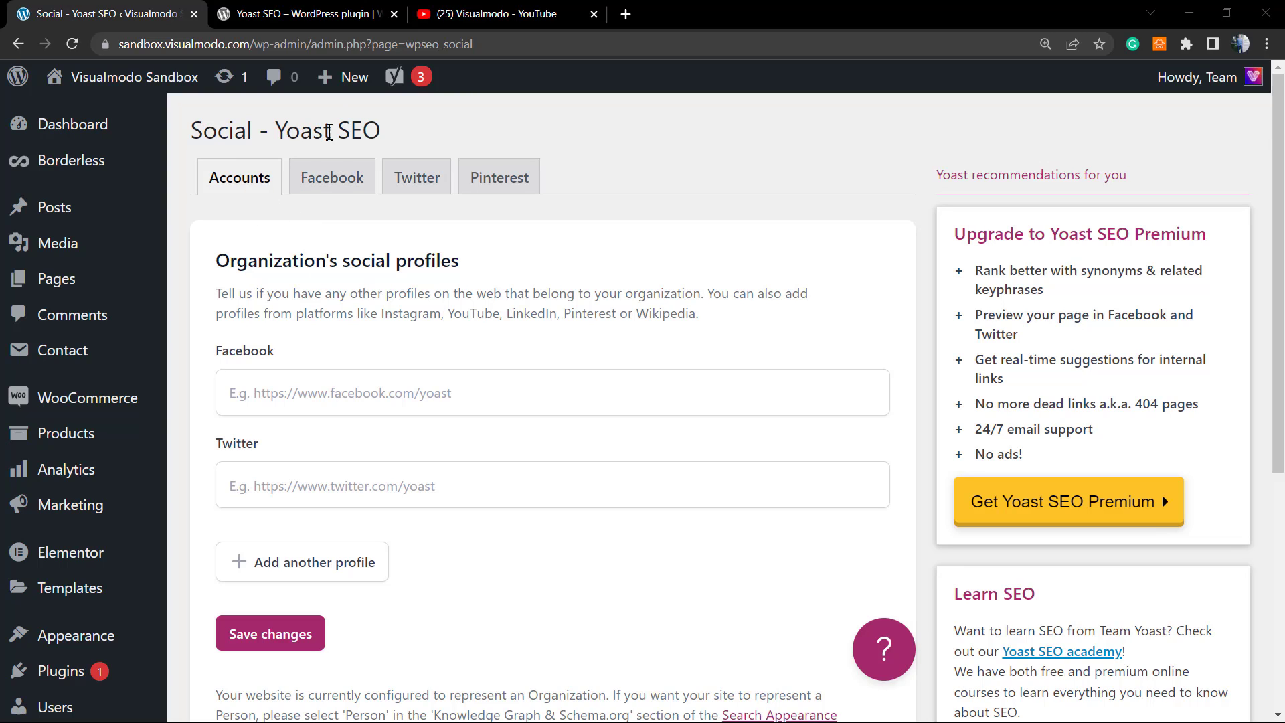
- Show the Facebook tab and point out 'Add Open Graph meta data' is Enabled
{"action": "left_click", "coordinate": [343, 178]}
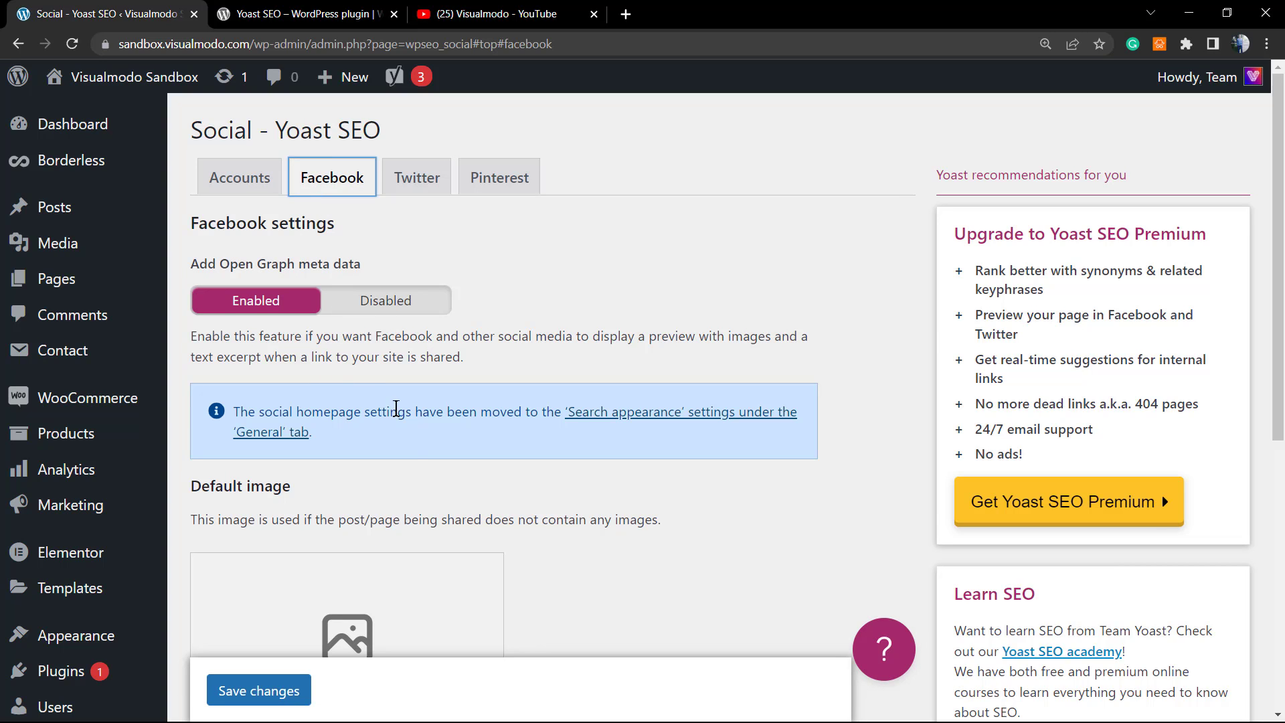
{"action": "scroll", "coordinate": [410, 459], "scroll_direction": "down", "scroll_amount": 1}
{"action": "scroll", "coordinate": [413, 462], "scroll_direction": "up", "scroll_amount": 1}
{"action": "triple_click", "coordinate": [223, 267]}
{"action": "left_click", "coordinate": [261, 268]}
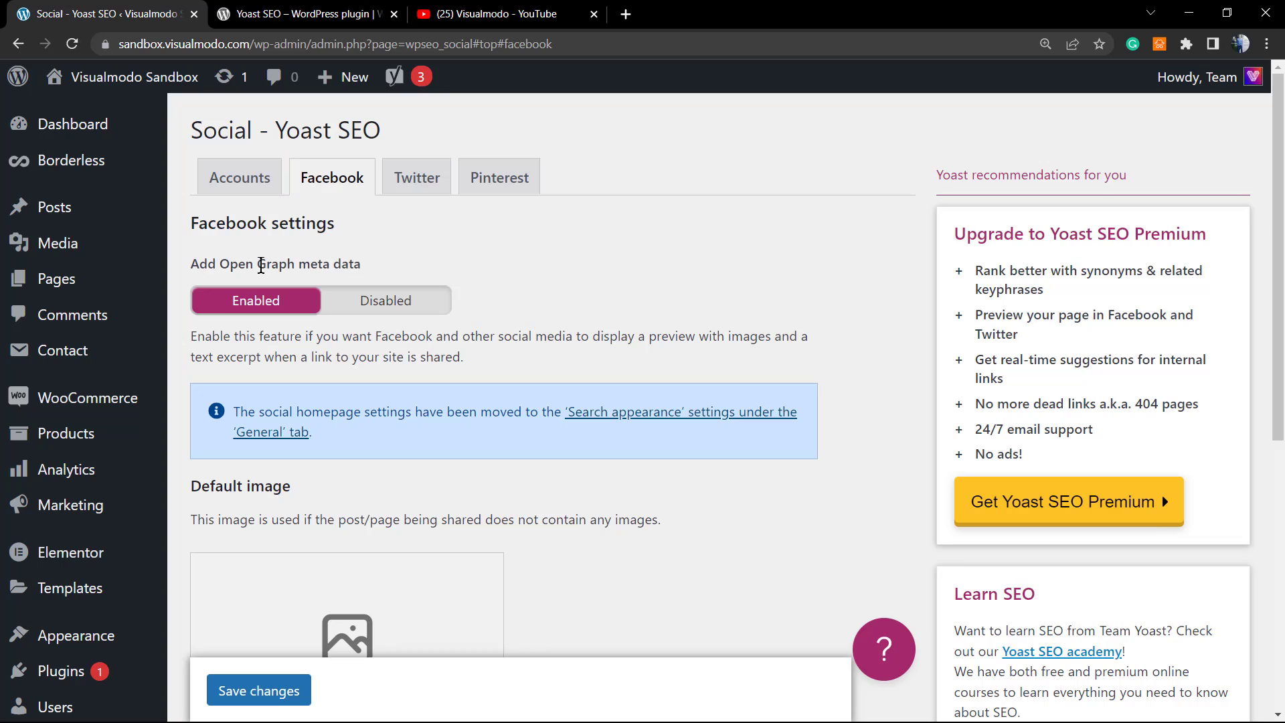
{"action": "left_click_drag", "start_coordinate": [245, 265], "coordinate": [309, 264]}
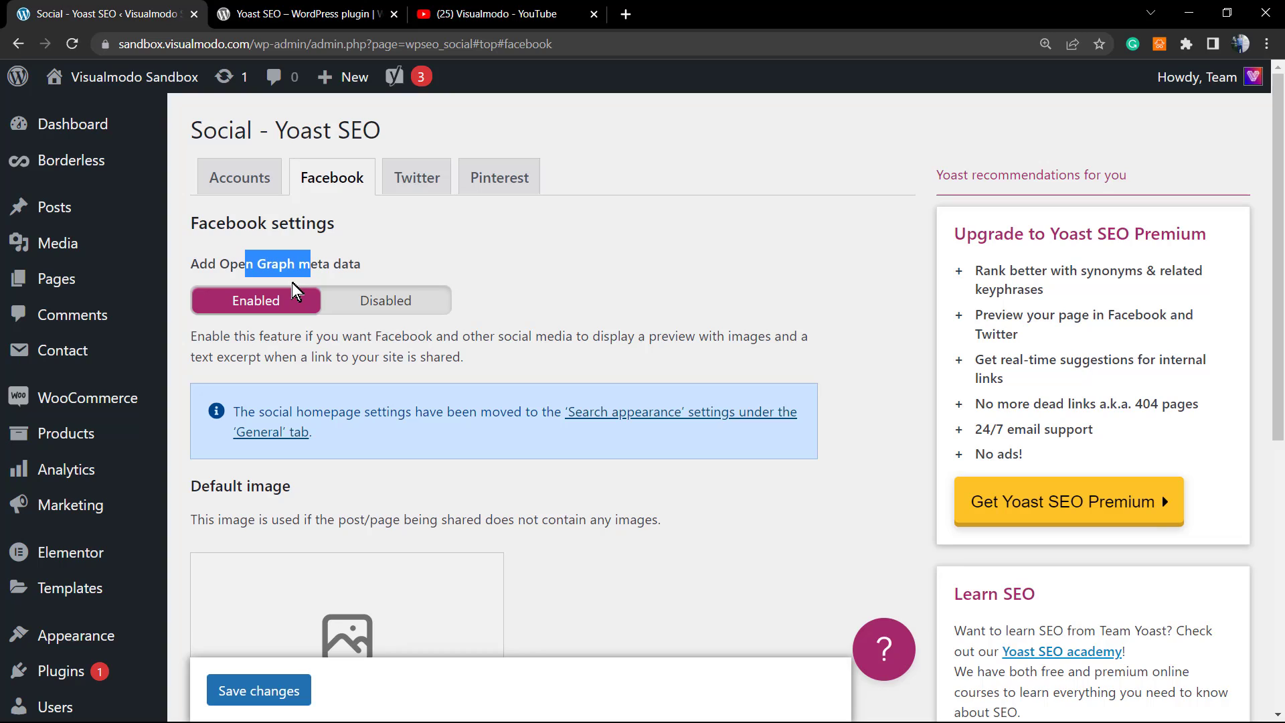
{"action": "left_click", "coordinate": [325, 268]}
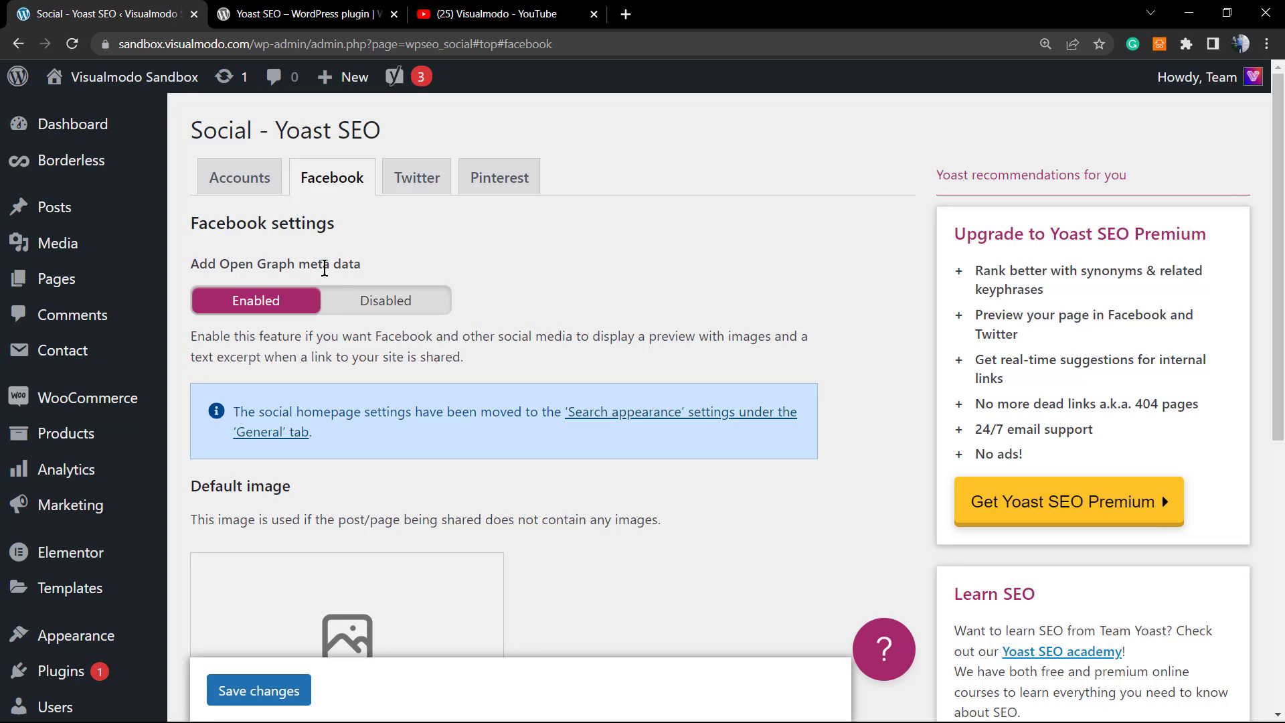
- Review the Twitter card settings and the Pinterest tab
{"action": "left_click", "coordinate": [419, 178]}
{"action": "scroll", "coordinate": [469, 361], "scroll_direction": "down", "scroll_amount": 1}
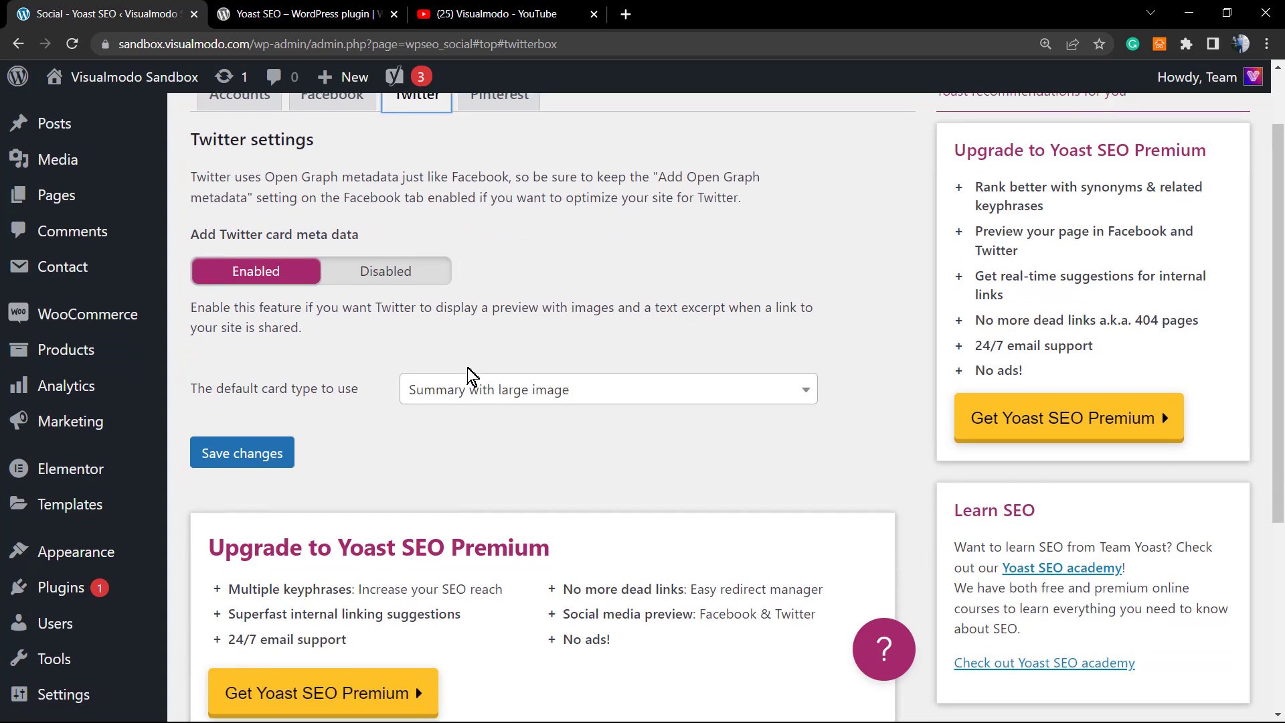
{"action": "scroll", "coordinate": [469, 374], "scroll_direction": "down", "scroll_amount": 1}
{"action": "scroll", "coordinate": [459, 372], "scroll_direction": "up", "scroll_amount": 2}
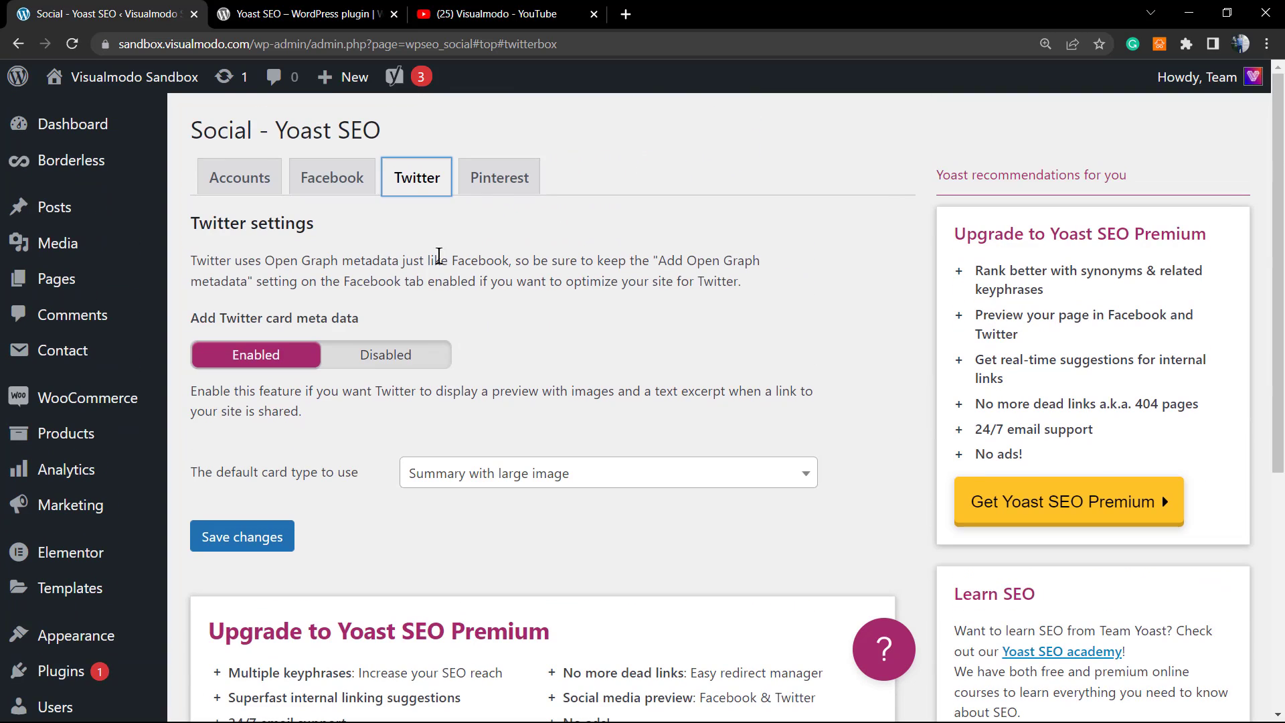
{"action": "left_click", "coordinate": [500, 177]}
{"action": "left_click", "coordinate": [417, 177]}
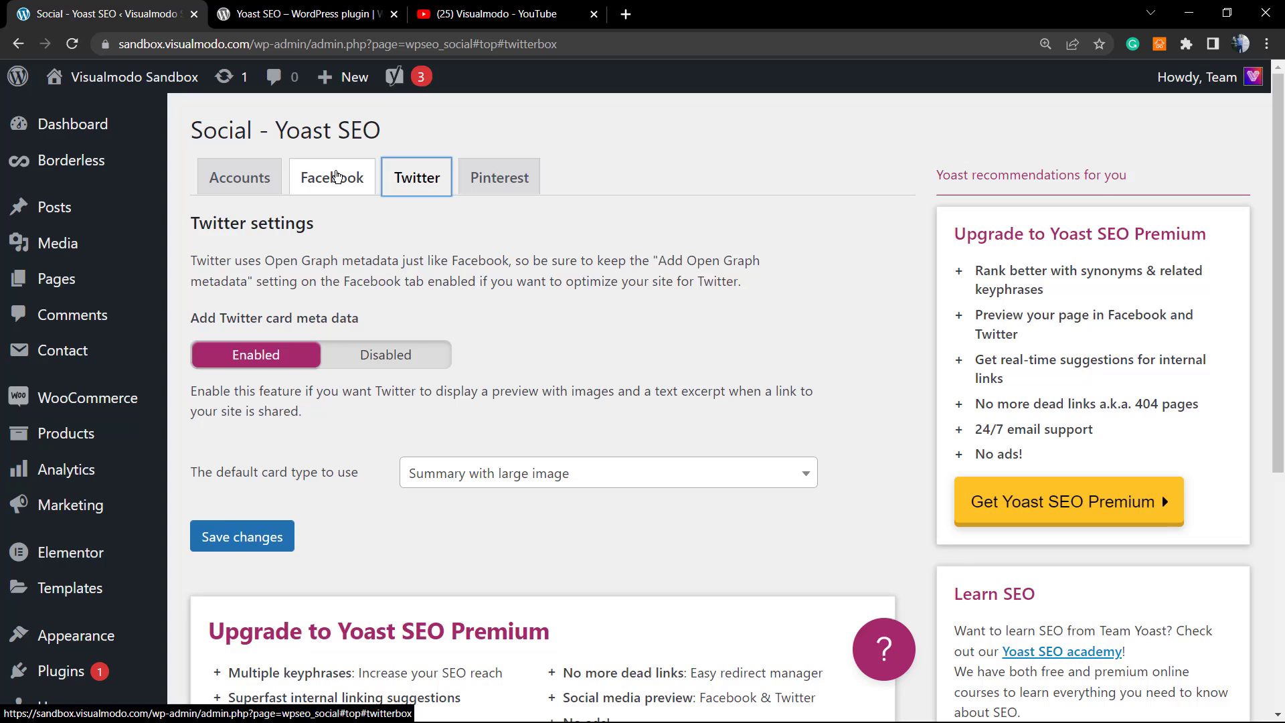
- Return to Facebook settings and scroll down to the empty Default image section
{"action": "left_click", "coordinate": [337, 177]}
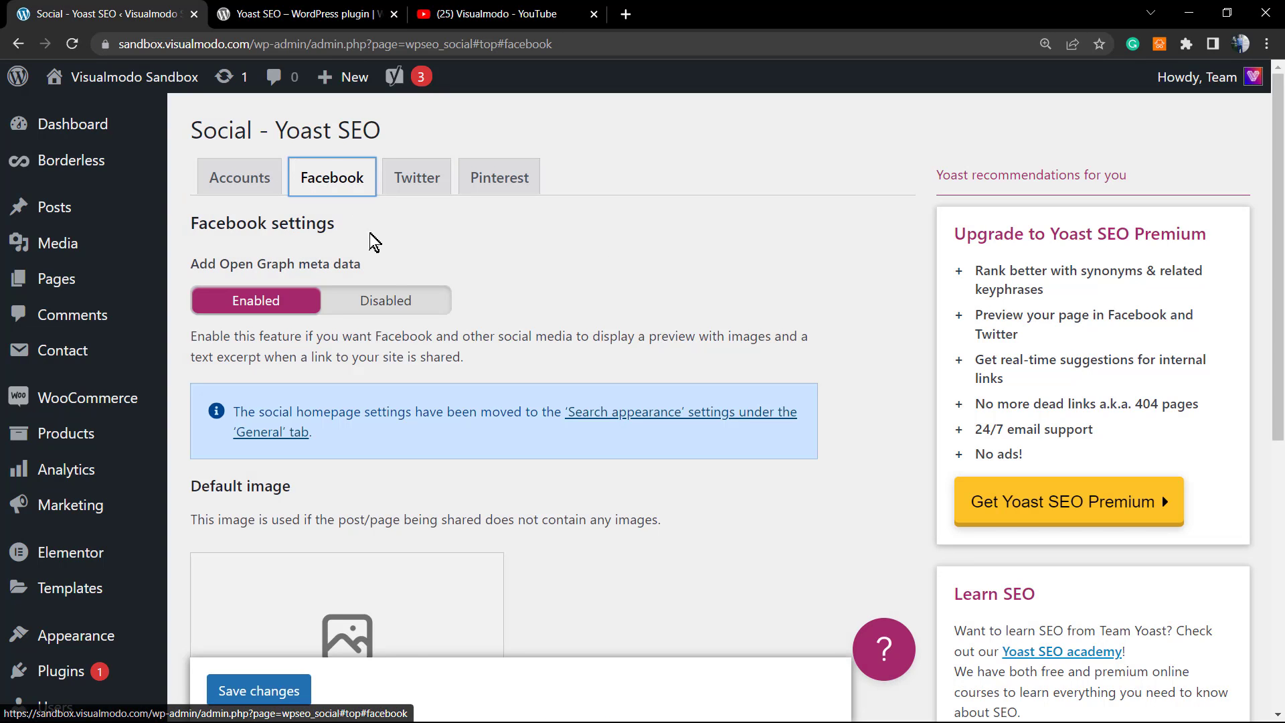
{"action": "scroll", "coordinate": [492, 367], "scroll_direction": "down", "scroll_amount": 3}
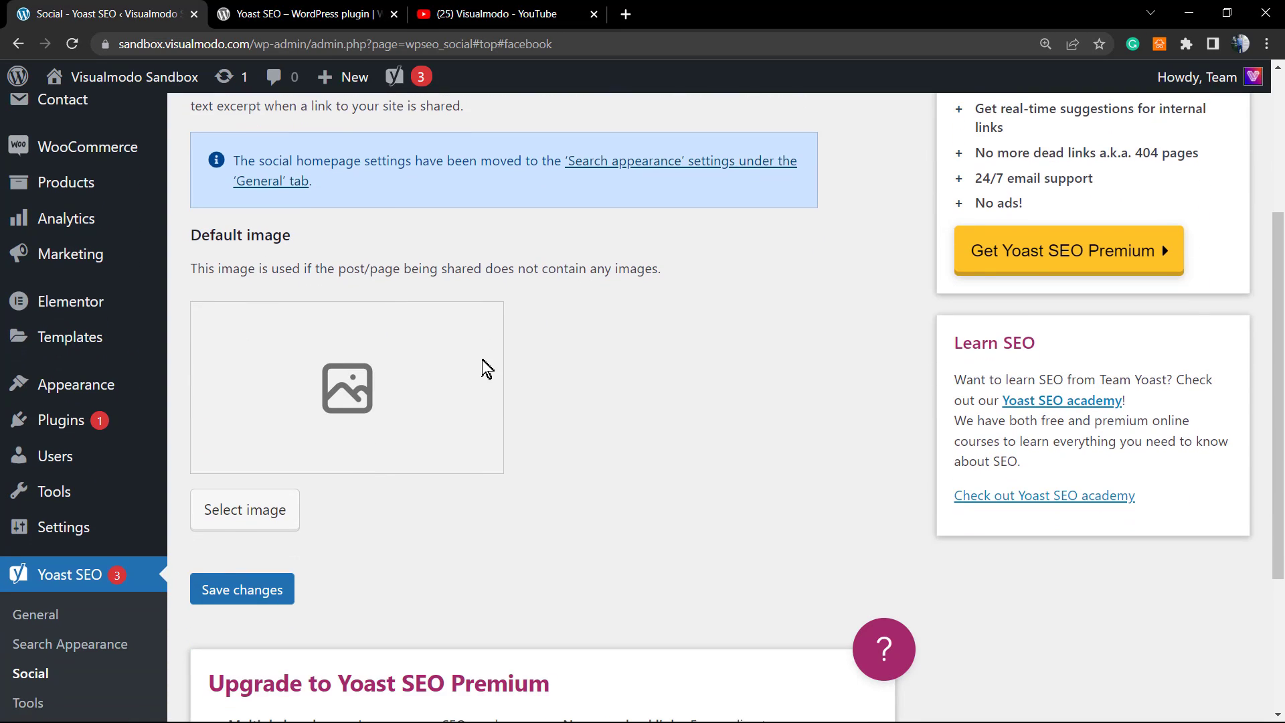
{"action": "scroll", "coordinate": [364, 405], "scroll_direction": "up", "scroll_amount": 3}
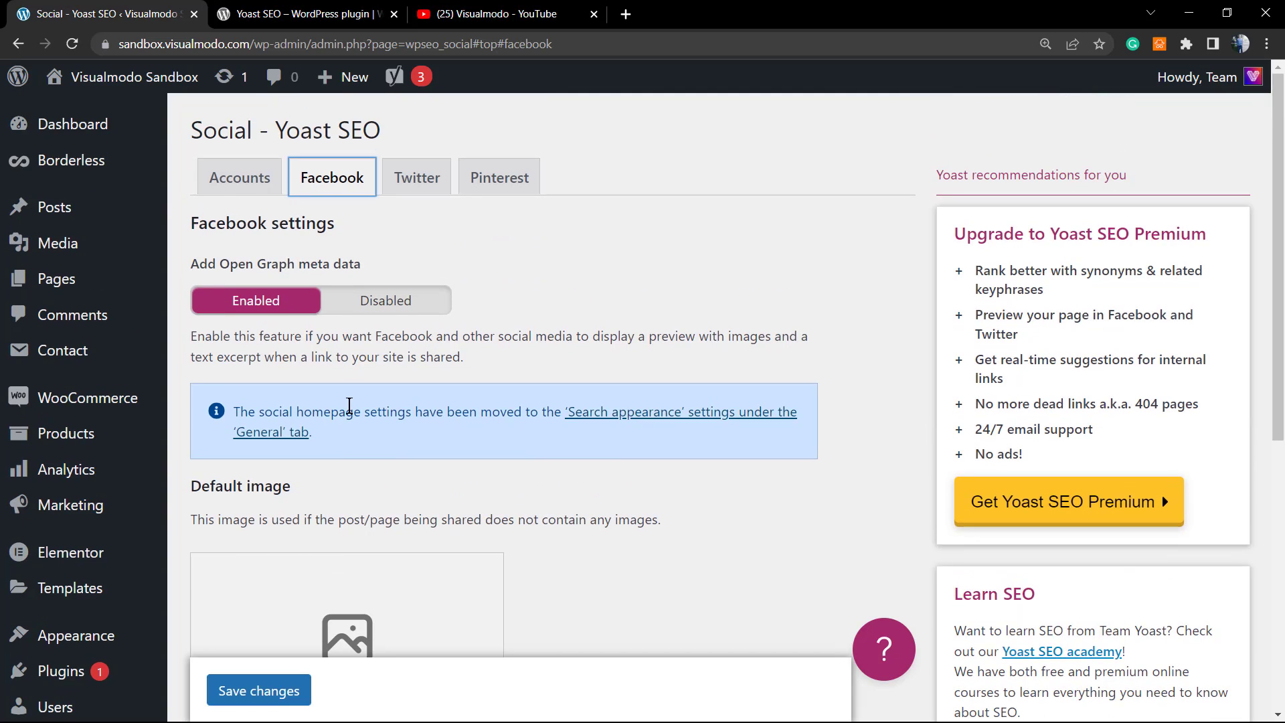
{"action": "scroll", "coordinate": [349, 410], "scroll_direction": "down", "scroll_amount": 3}
{"action": "scroll", "coordinate": [348, 409], "scroll_direction": "down", "scroll_amount": 1}
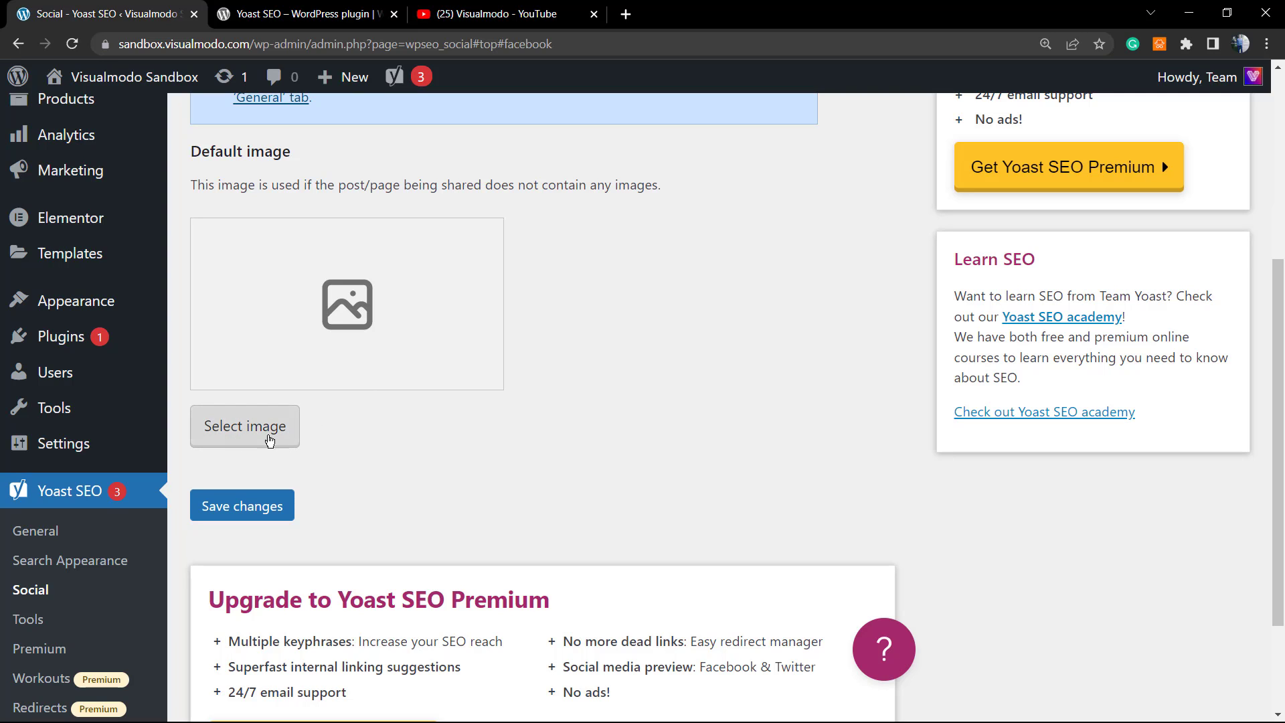
{"action": "scroll", "coordinate": [327, 400], "scroll_direction": "up", "scroll_amount": 2}
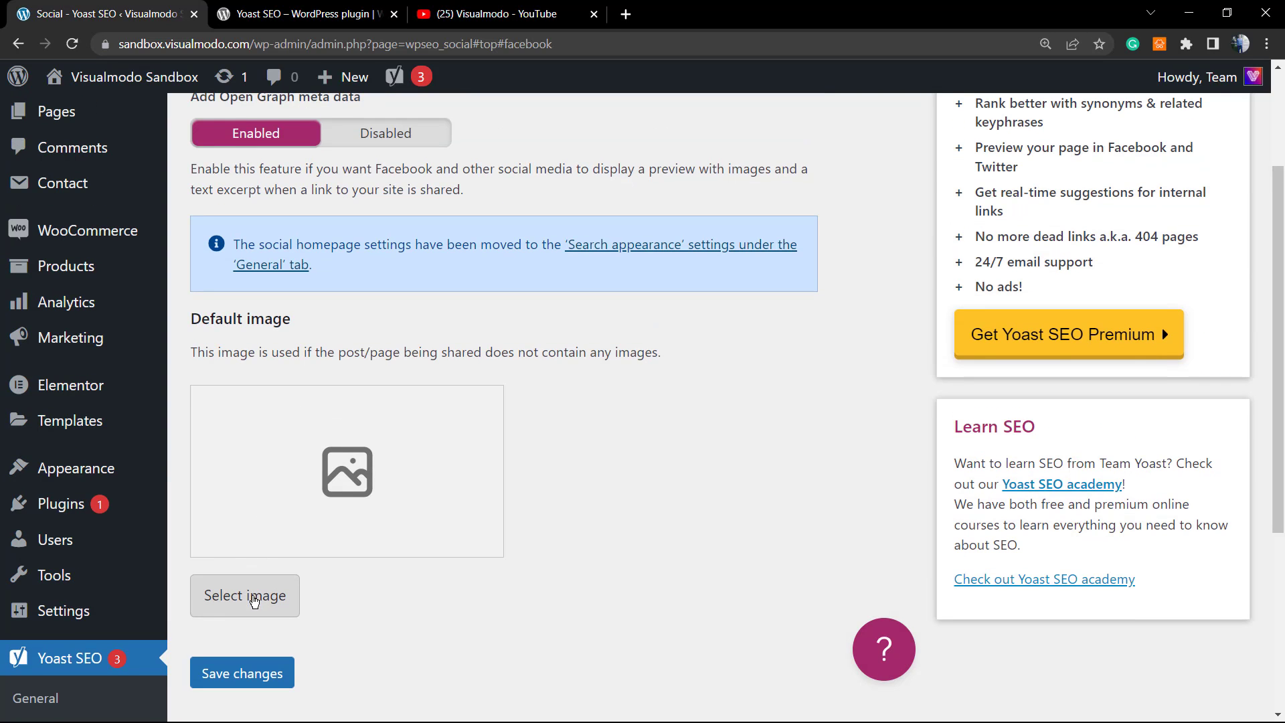
- Pick the hotel pool photo main3.jpg from the Media Library as default image
{"action": "left_click", "coordinate": [254, 600]}
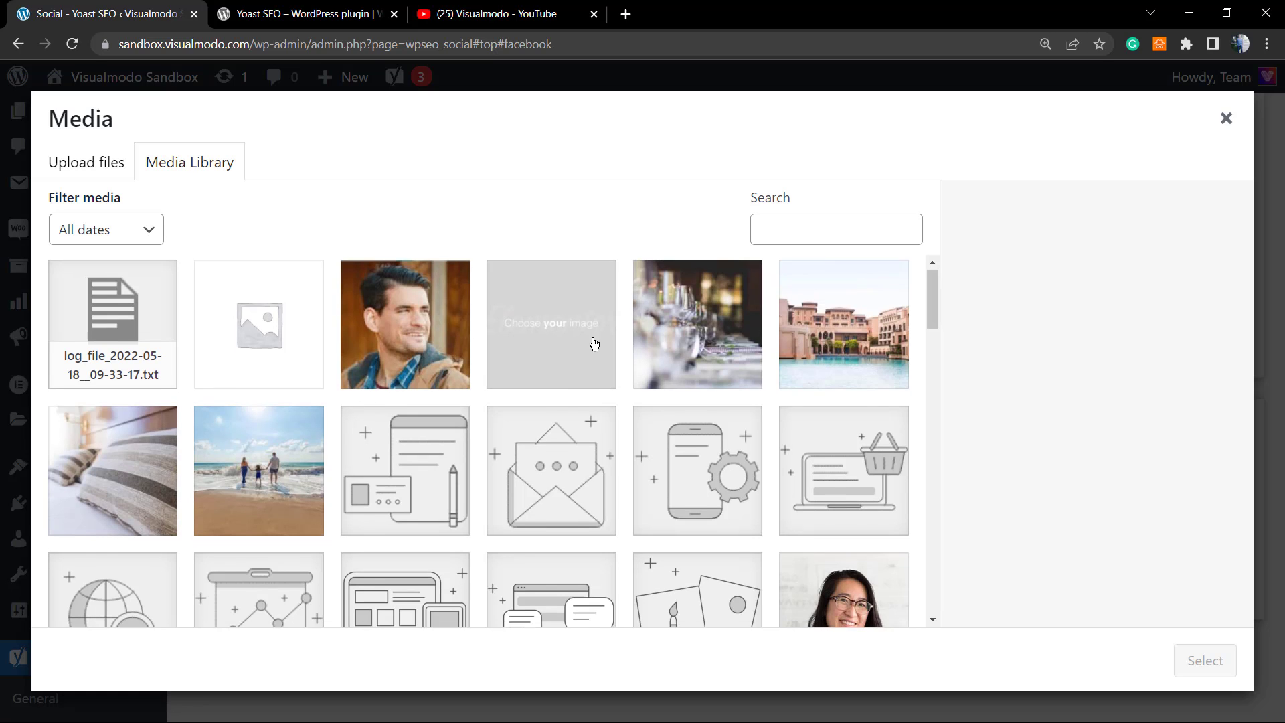
{"action": "left_click", "coordinate": [807, 356]}
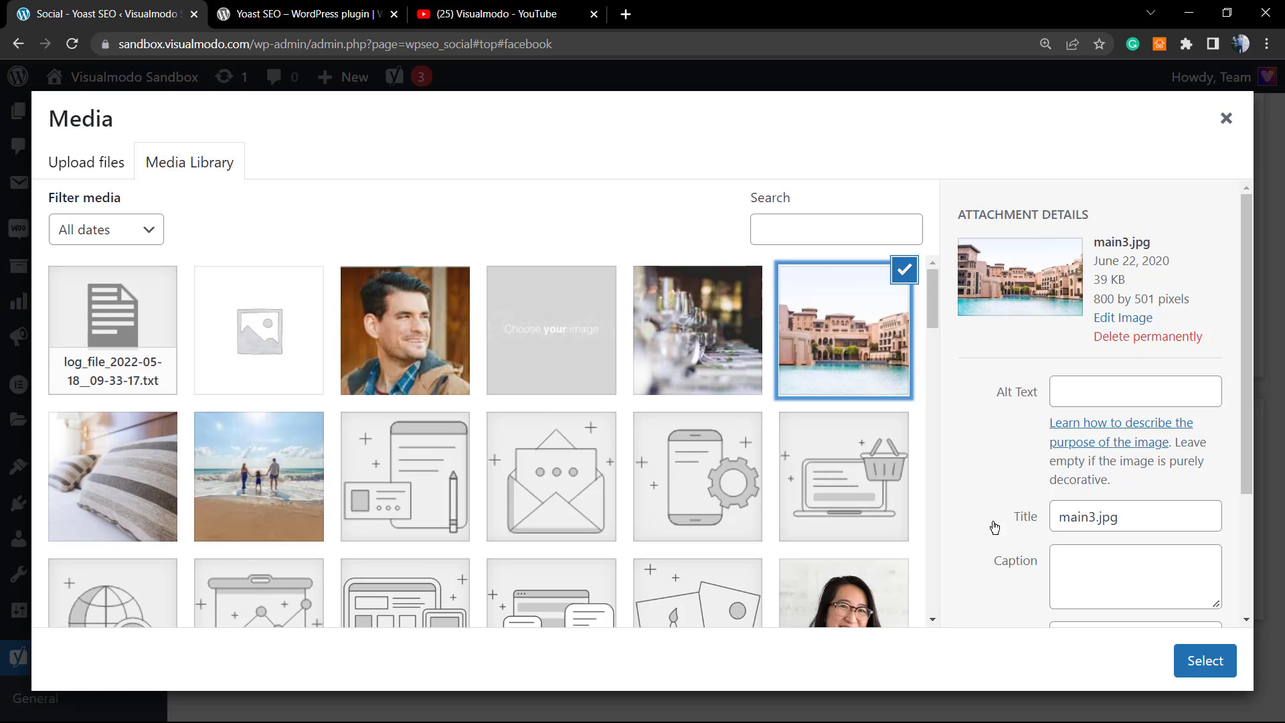
{"action": "left_click", "coordinate": [1202, 661]}
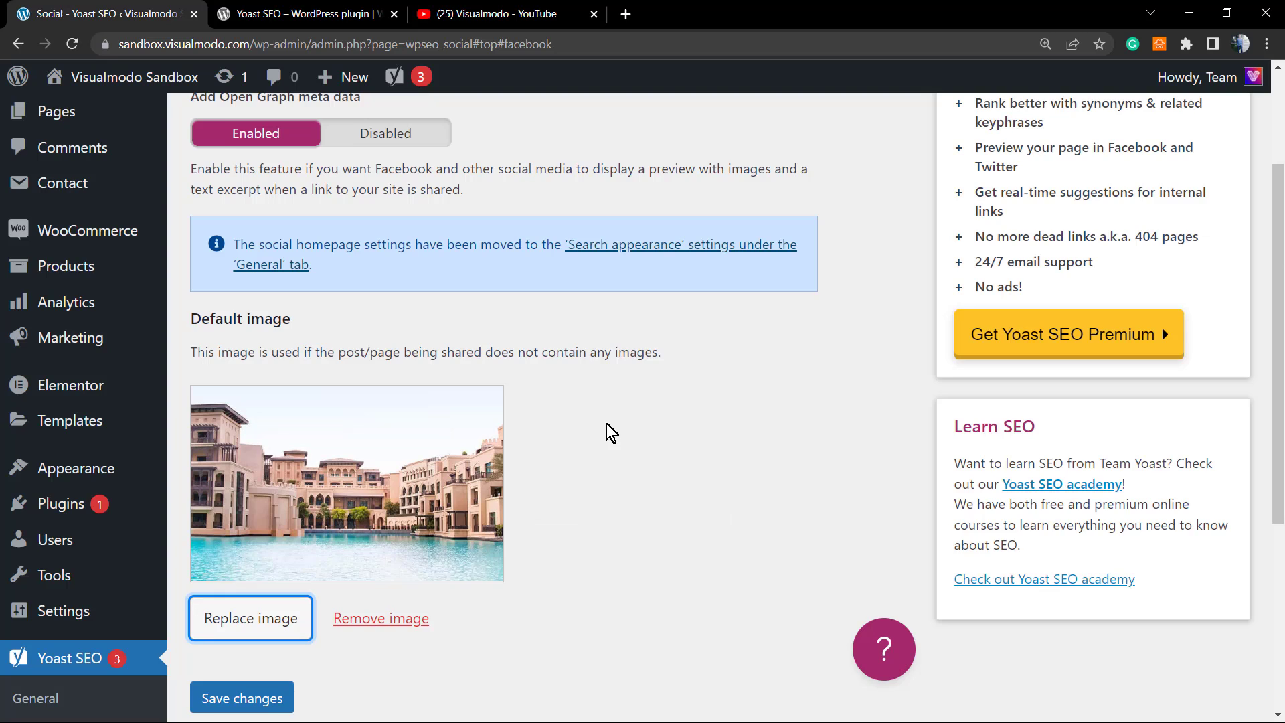
{"action": "scroll", "coordinate": [616, 441], "scroll_direction": "up", "scroll_amount": 2}
{"action": "scroll", "coordinate": [595, 515], "scroll_direction": "down", "scroll_amount": 4}
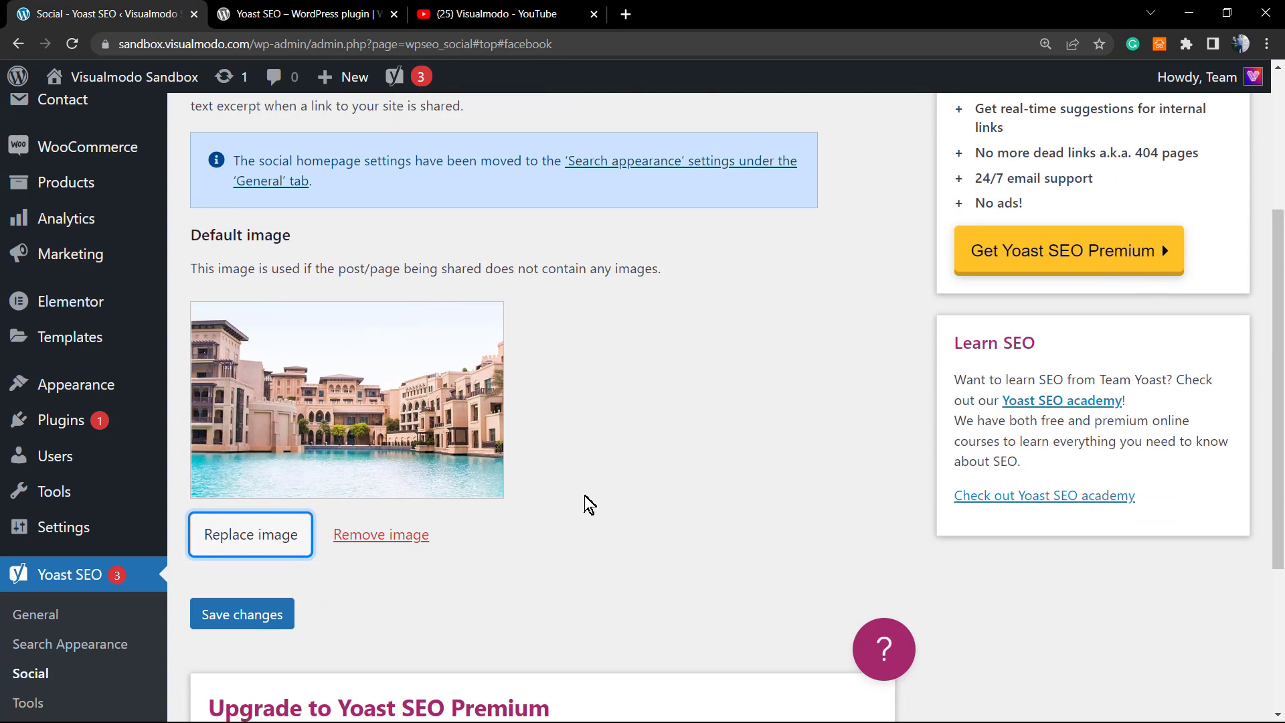
{"action": "scroll", "coordinate": [587, 503], "scroll_direction": "up", "scroll_amount": 1}
{"action": "scroll", "coordinate": [587, 503], "scroll_direction": "up", "scroll_amount": 2}
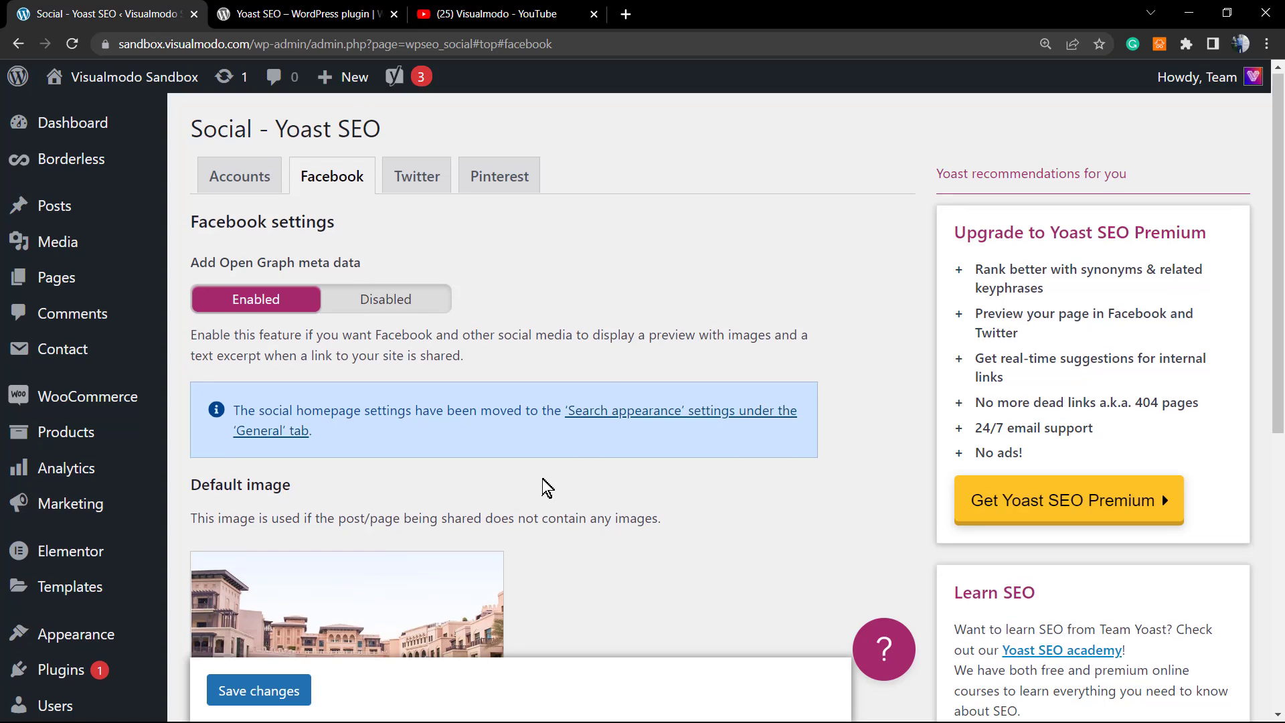
{"action": "scroll", "coordinate": [542, 468], "scroll_direction": "down", "scroll_amount": 3}
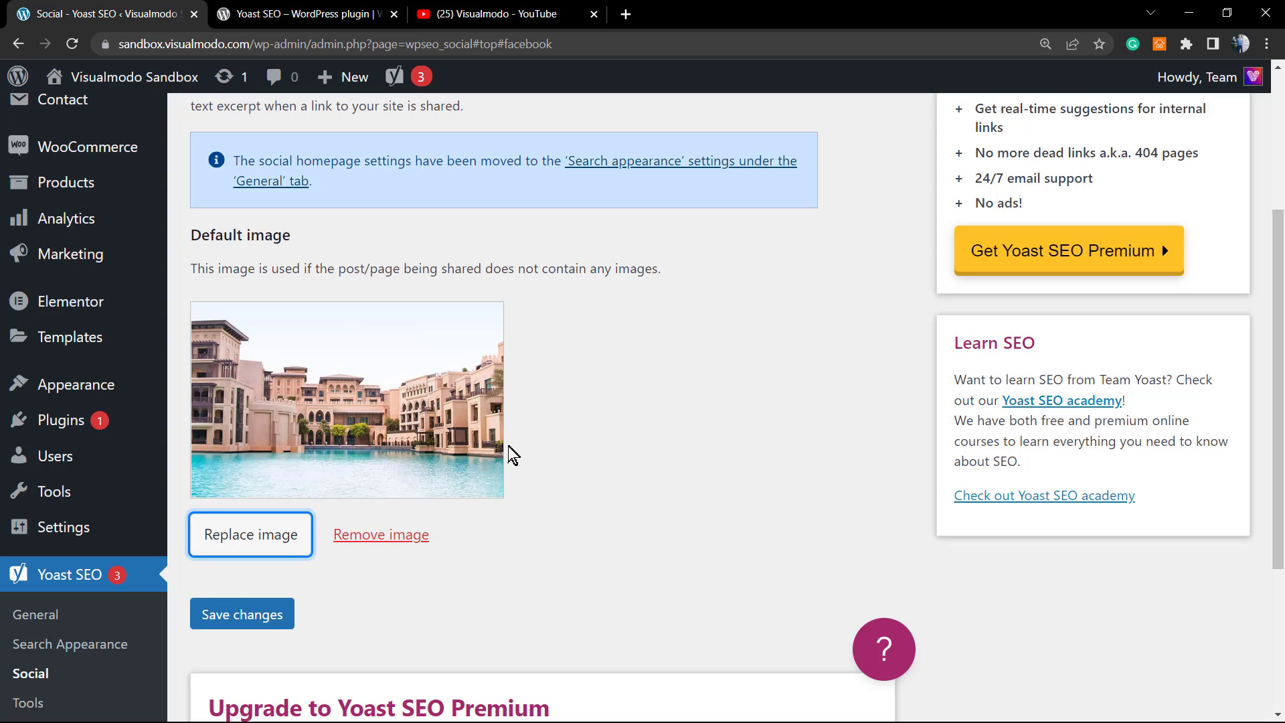
{"action": "scroll", "coordinate": [519, 468], "scroll_direction": "up", "scroll_amount": 3}
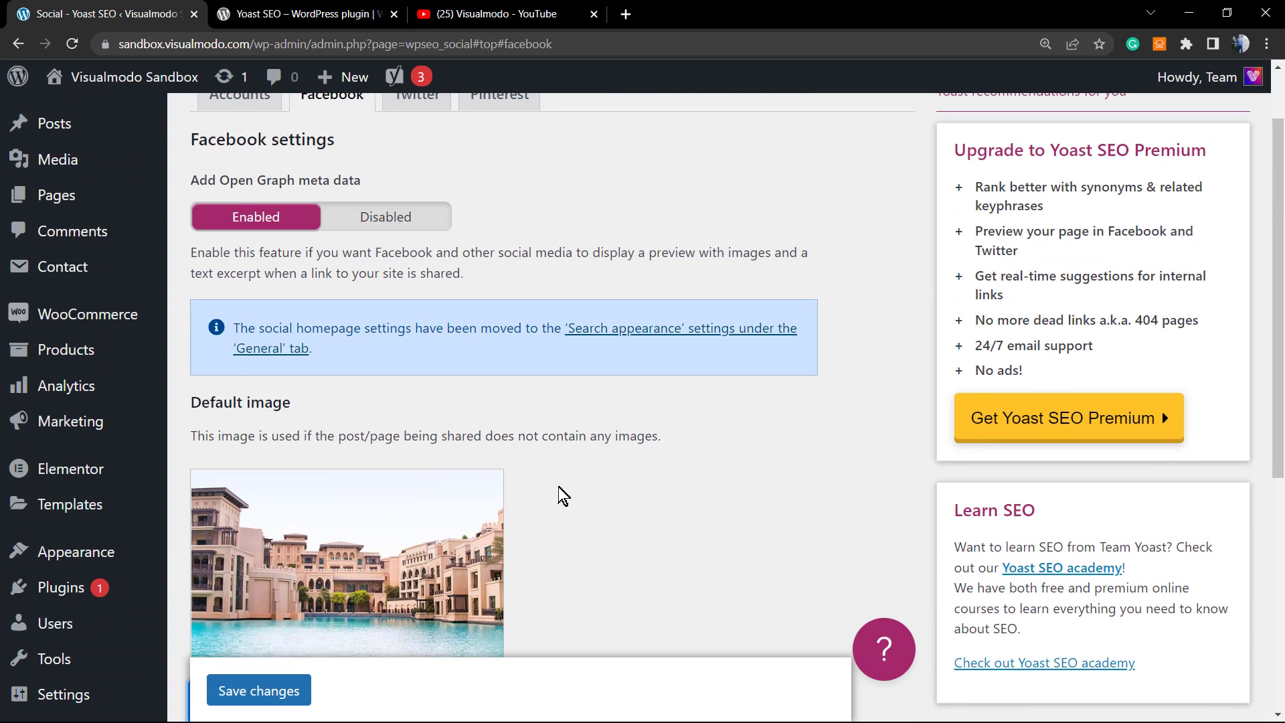
{"action": "scroll", "coordinate": [562, 495], "scroll_direction": "down", "scroll_amount": 2}
{"action": "scroll", "coordinate": [562, 495], "scroll_direction": "up", "scroll_amount": 1}
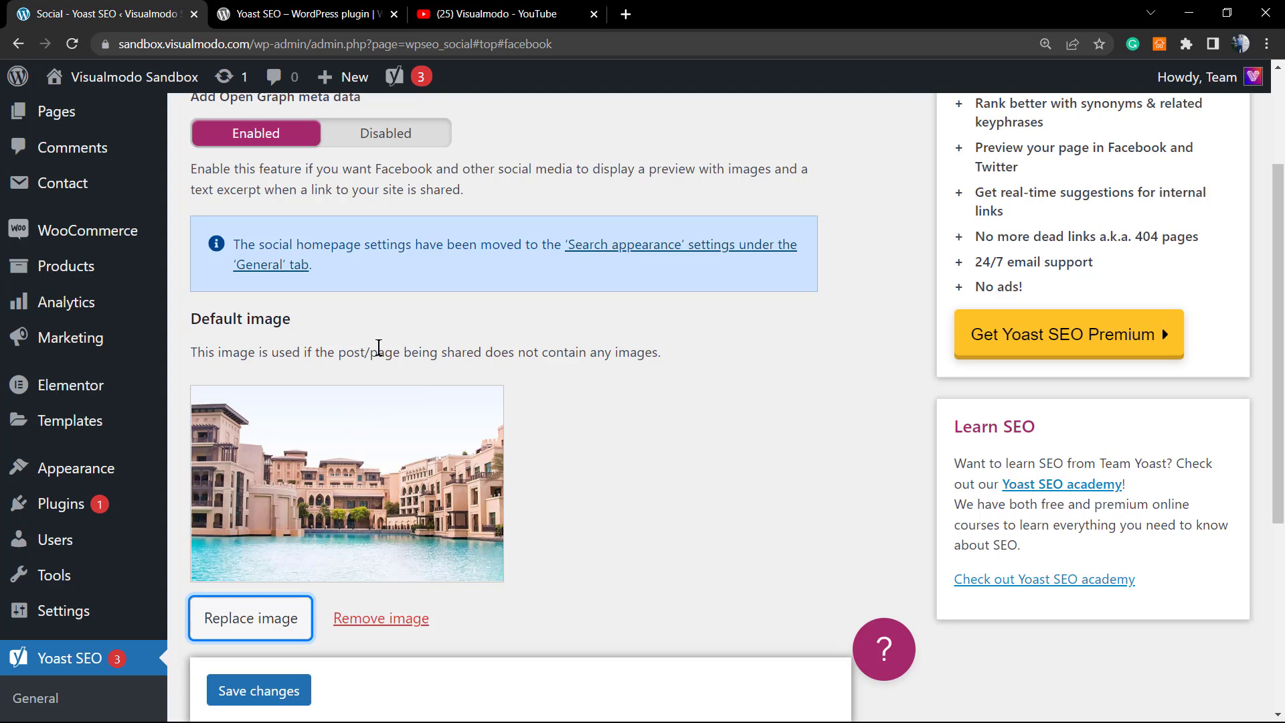
{"action": "scroll", "coordinate": [372, 354], "scroll_direction": "up", "scroll_amount": 1}
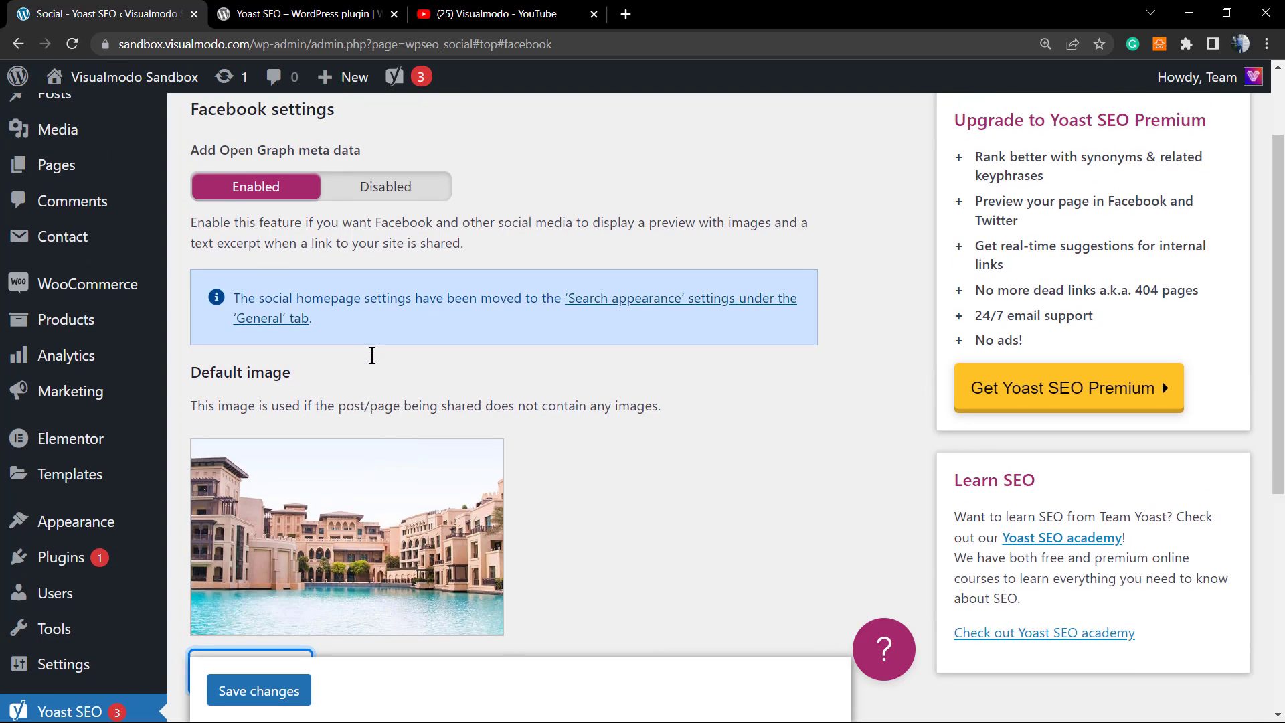
{"action": "scroll", "coordinate": [370, 352], "scroll_direction": "up", "scroll_amount": 1}
{"action": "scroll", "coordinate": [371, 353], "scroll_direction": "down", "scroll_amount": 2}
{"action": "scroll", "coordinate": [550, 391], "scroll_direction": "up", "scroll_amount": 3}
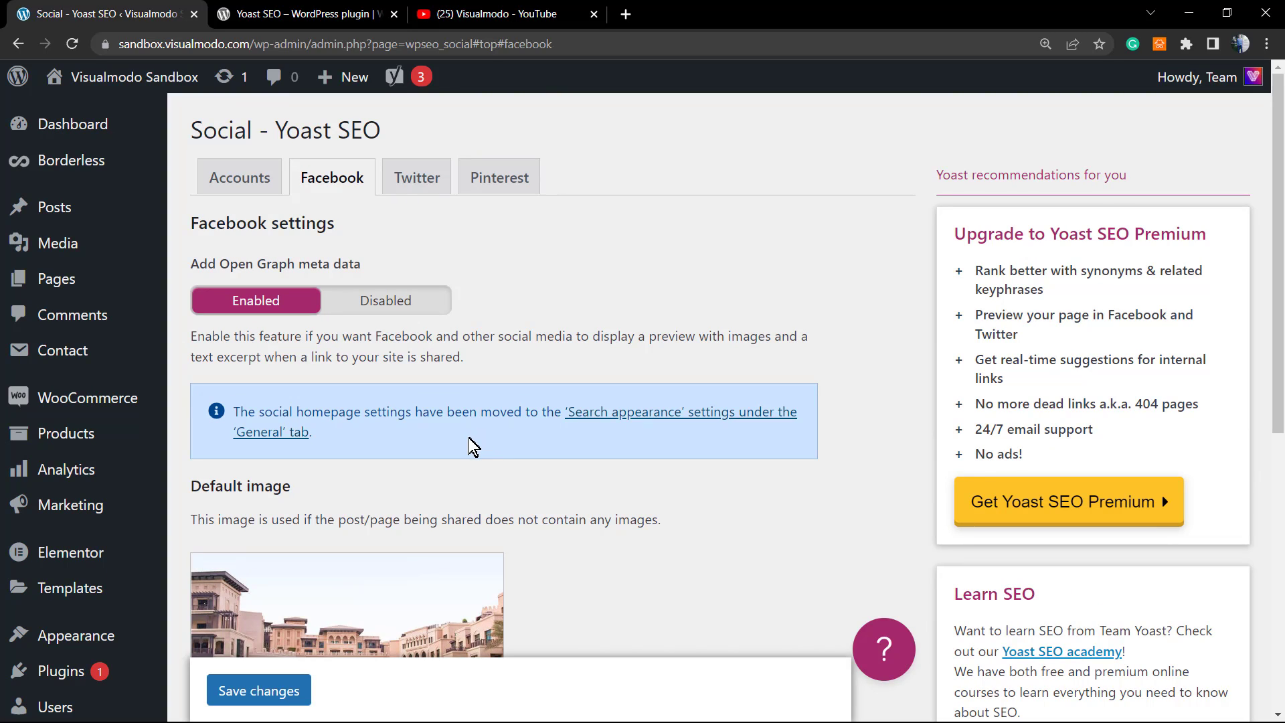
{"action": "scroll", "coordinate": [472, 446], "scroll_direction": "down", "scroll_amount": 2}
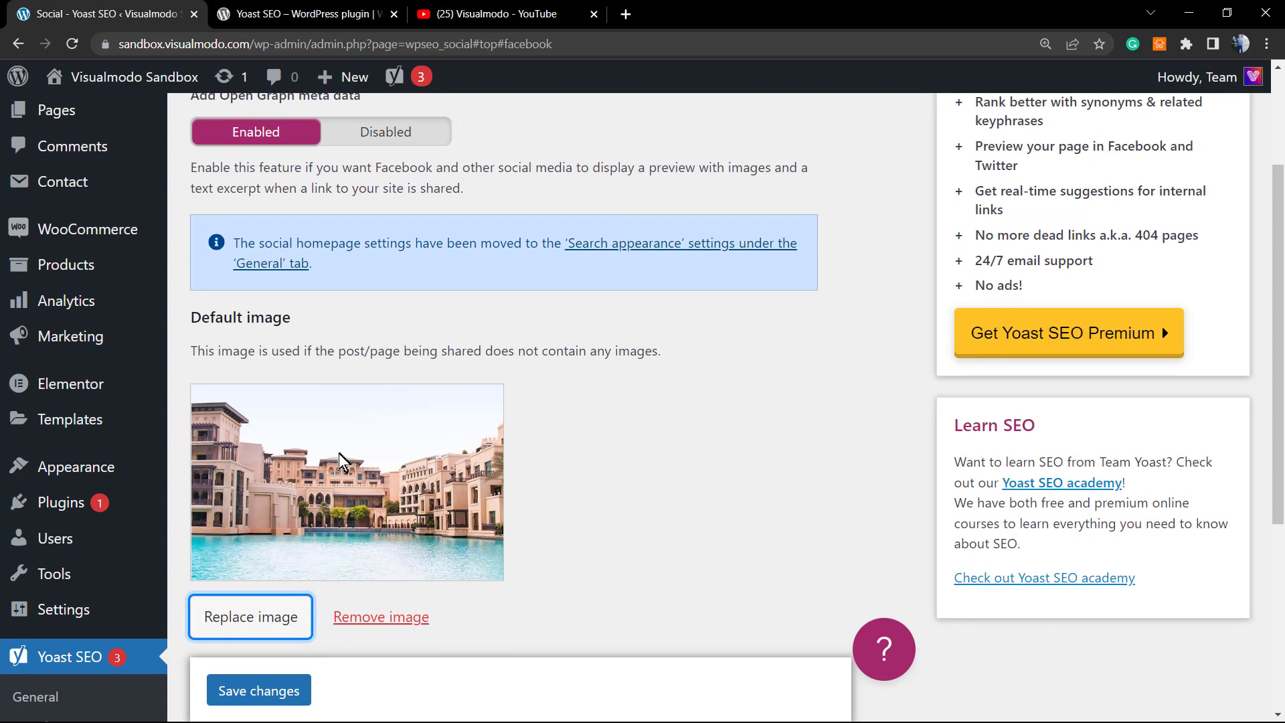
{"action": "scroll", "coordinate": [301, 482], "scroll_direction": "down", "scroll_amount": 1}
- Save the Facebook settings and verify Open Graph and the hotel pool image persisted
{"action": "left_click", "coordinate": [253, 622]}
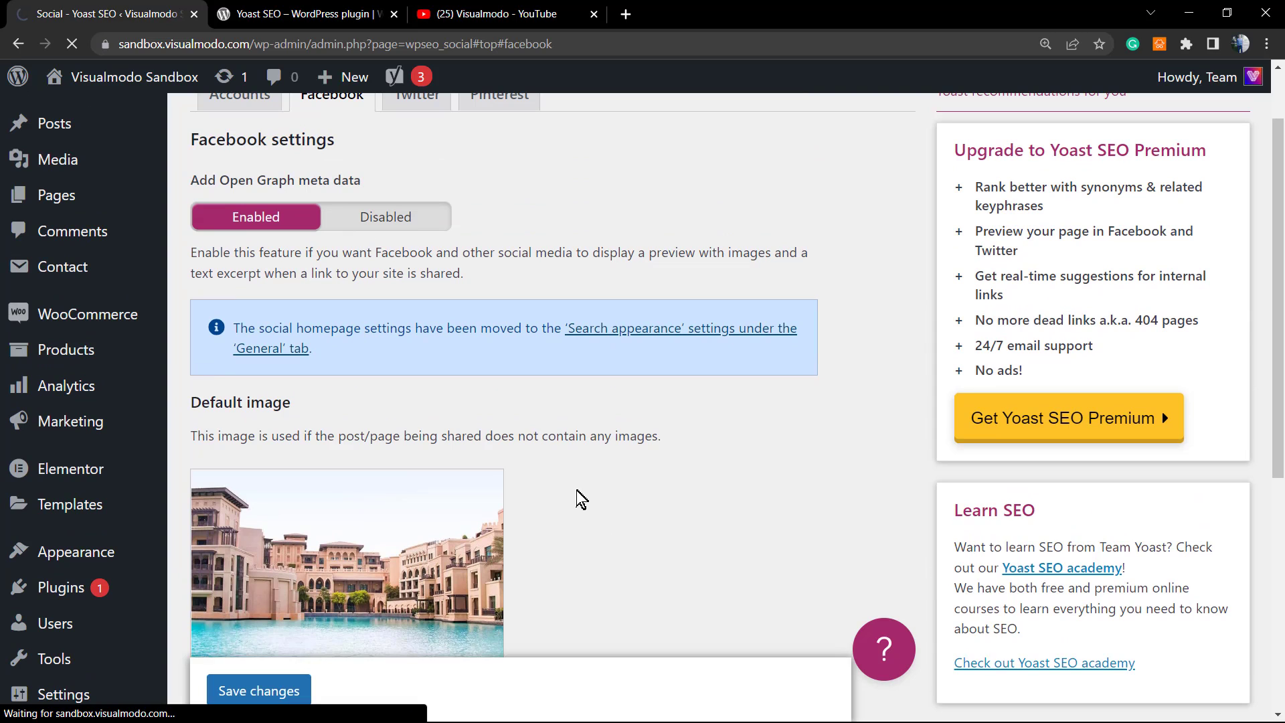
{"action": "scroll", "coordinate": [542, 493], "scroll_direction": "down", "scroll_amount": 3}
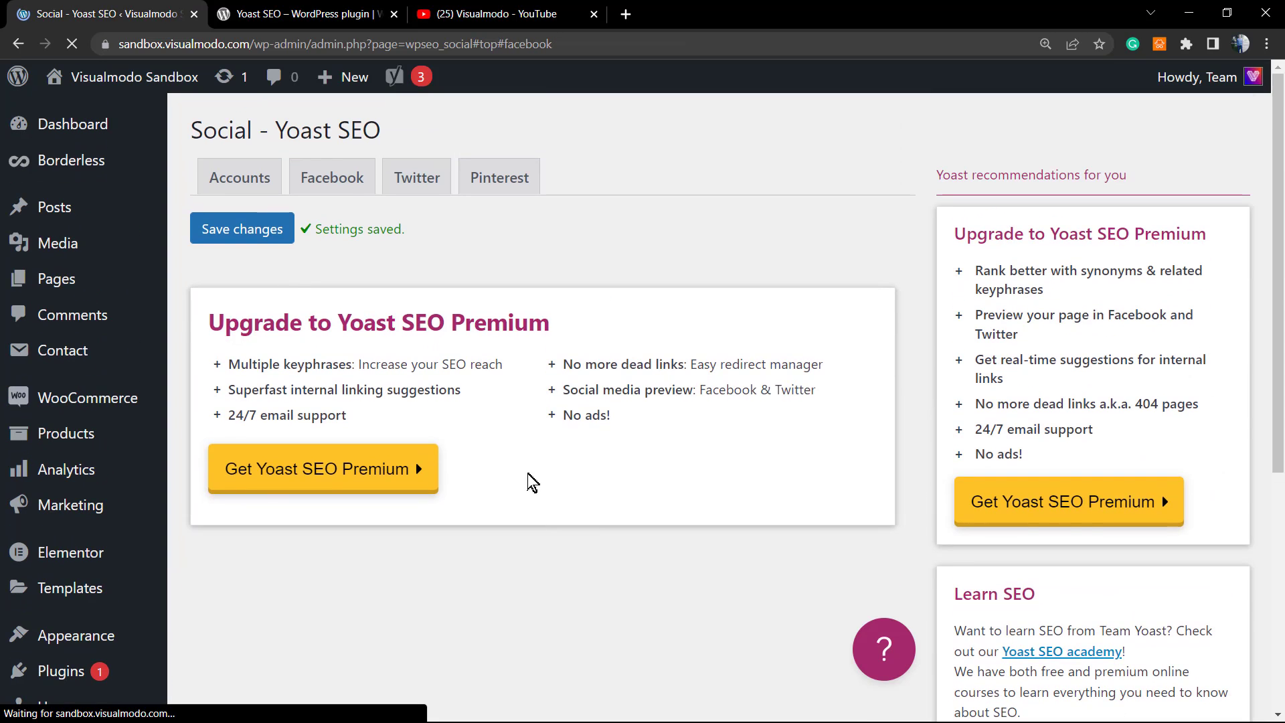
{"action": "scroll", "coordinate": [522, 478], "scroll_direction": "down", "scroll_amount": 4}
{"action": "scroll", "coordinate": [513, 473], "scroll_direction": "up", "scroll_amount": 3}
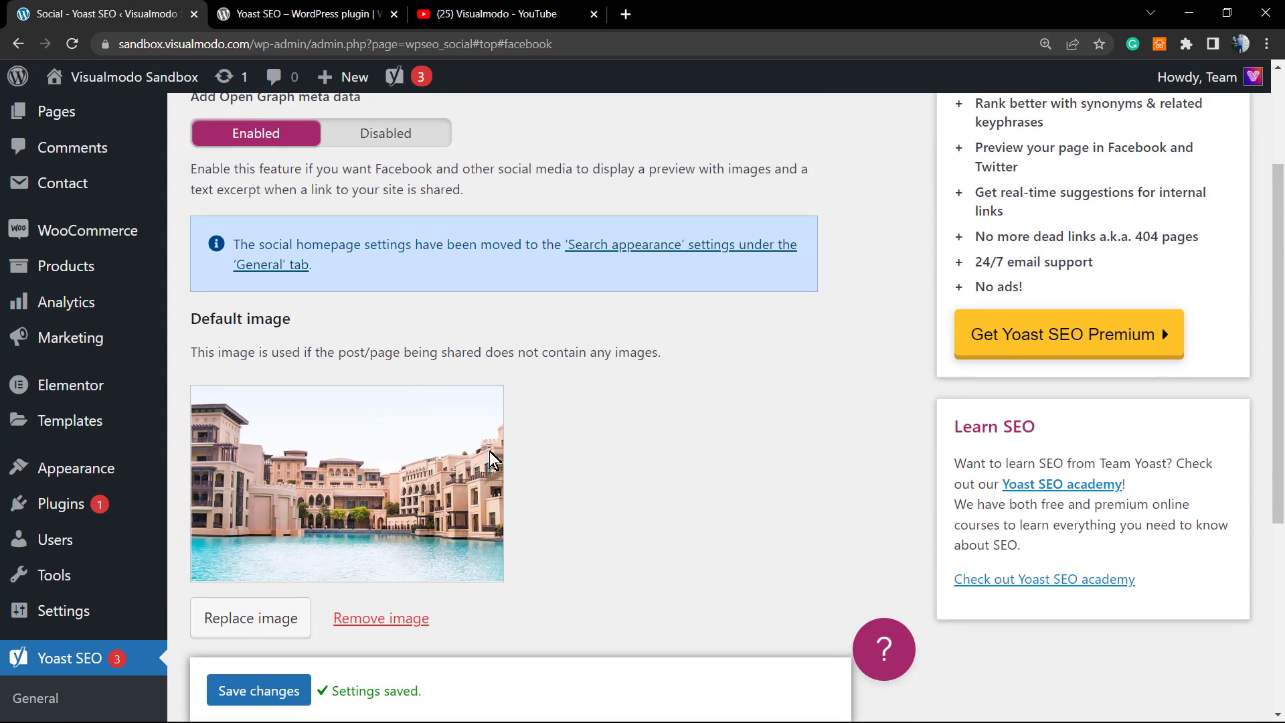
{"action": "scroll", "coordinate": [482, 445], "scroll_direction": "up", "scroll_amount": 2}
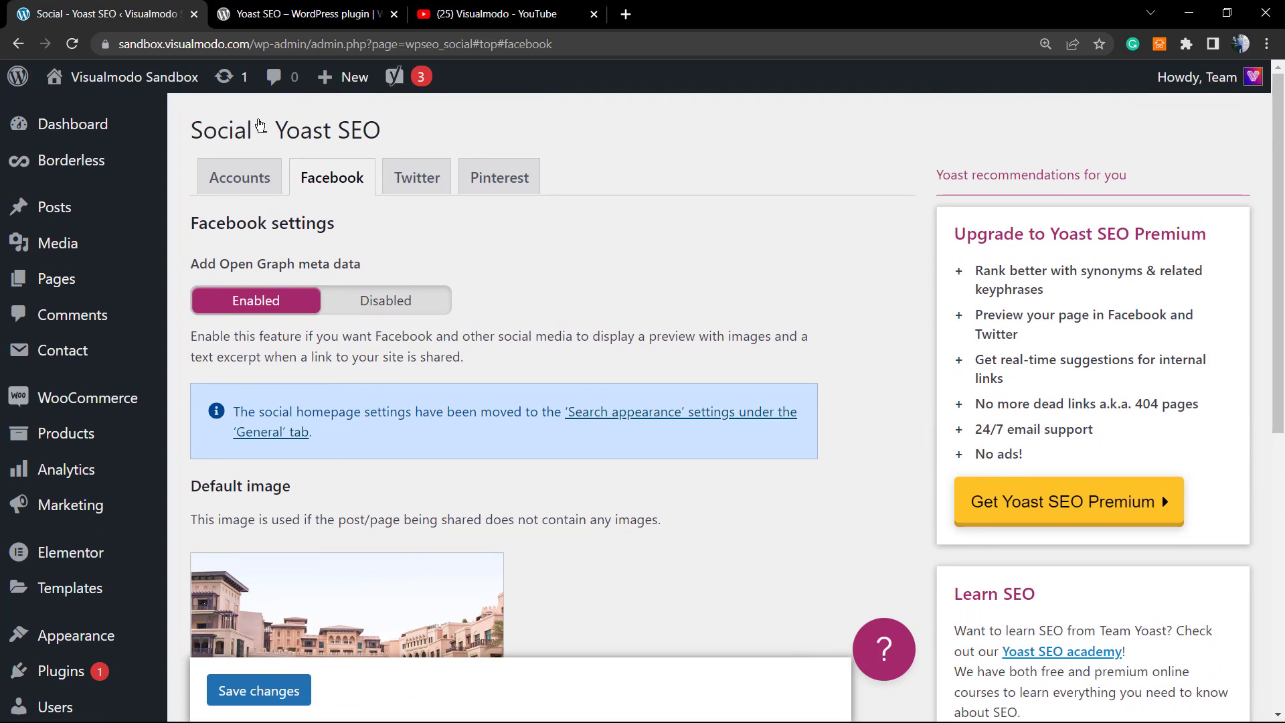
{"action": "scroll", "coordinate": [433, 379], "scroll_direction": "down", "scroll_amount": 3}
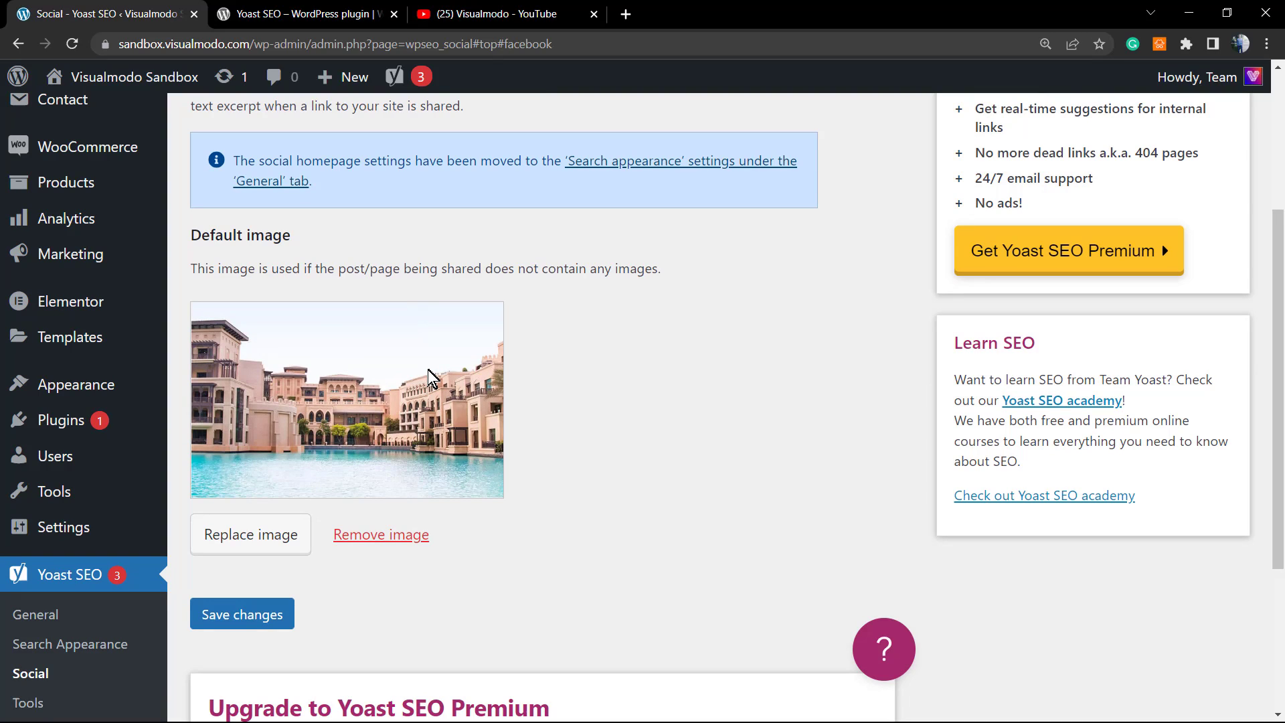
{"action": "scroll", "coordinate": [429, 378], "scroll_direction": "up", "scroll_amount": 3}
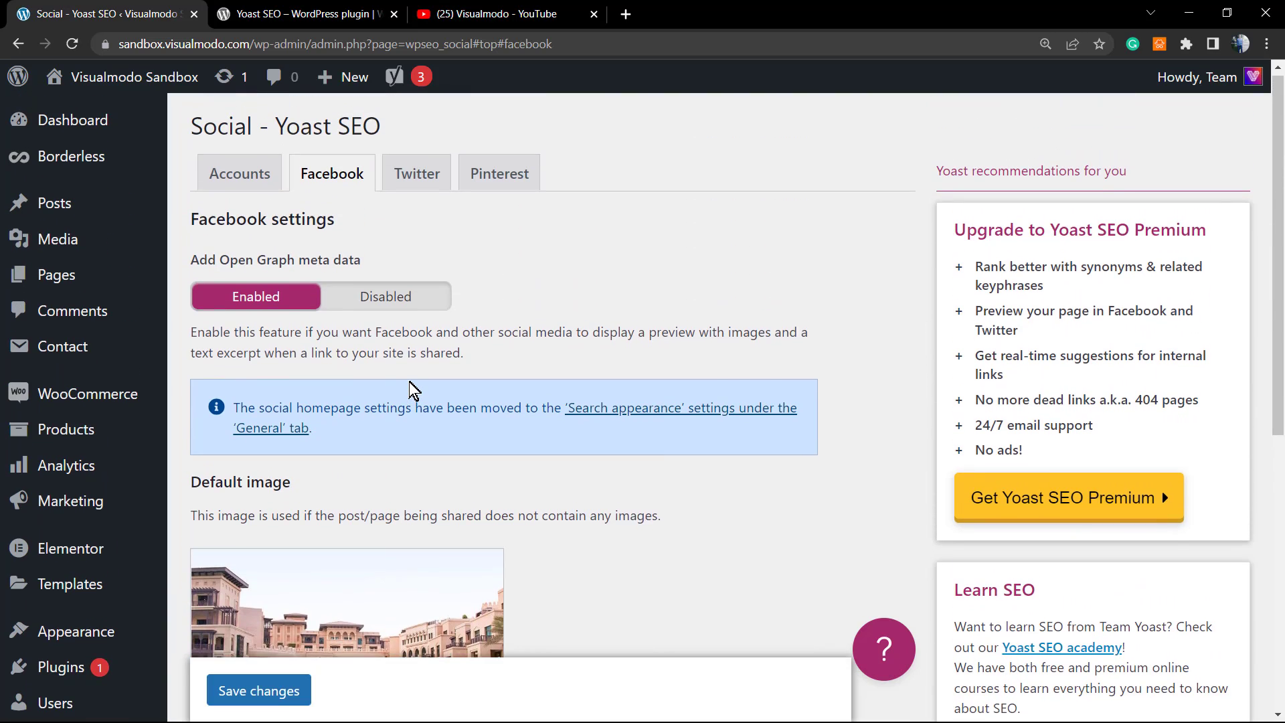
{"action": "scroll", "coordinate": [410, 403], "scroll_direction": "down", "scroll_amount": 3}
{"action": "scroll", "coordinate": [410, 402], "scroll_direction": "down", "scroll_amount": 2}
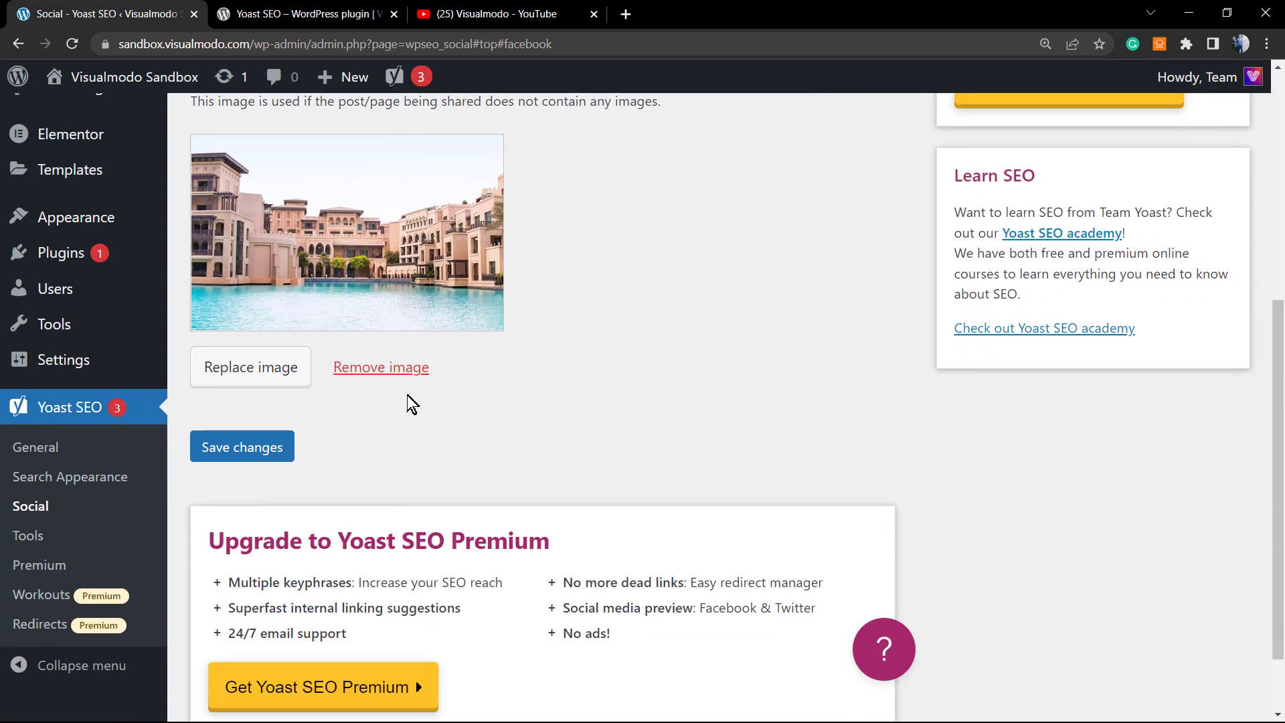
{"action": "scroll", "coordinate": [410, 404], "scroll_direction": "up", "scroll_amount": 4}
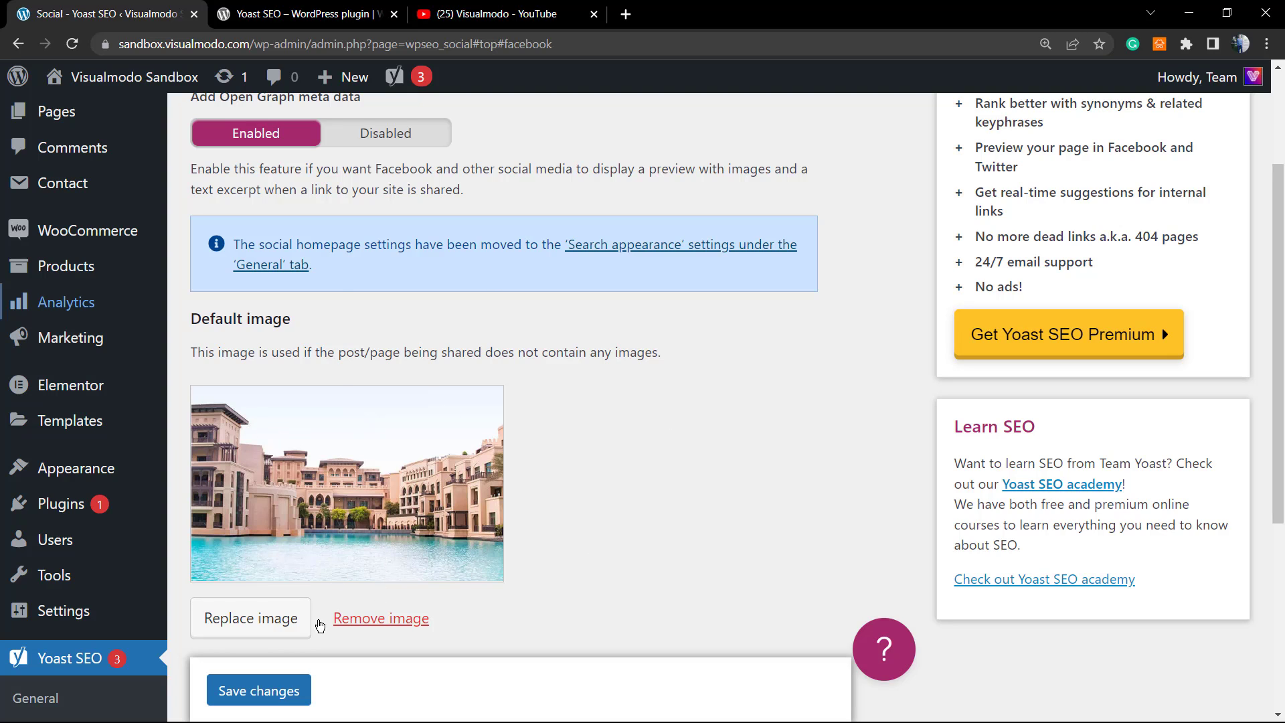
{"action": "scroll", "coordinate": [469, 468], "scroll_direction": "up", "scroll_amount": 3}
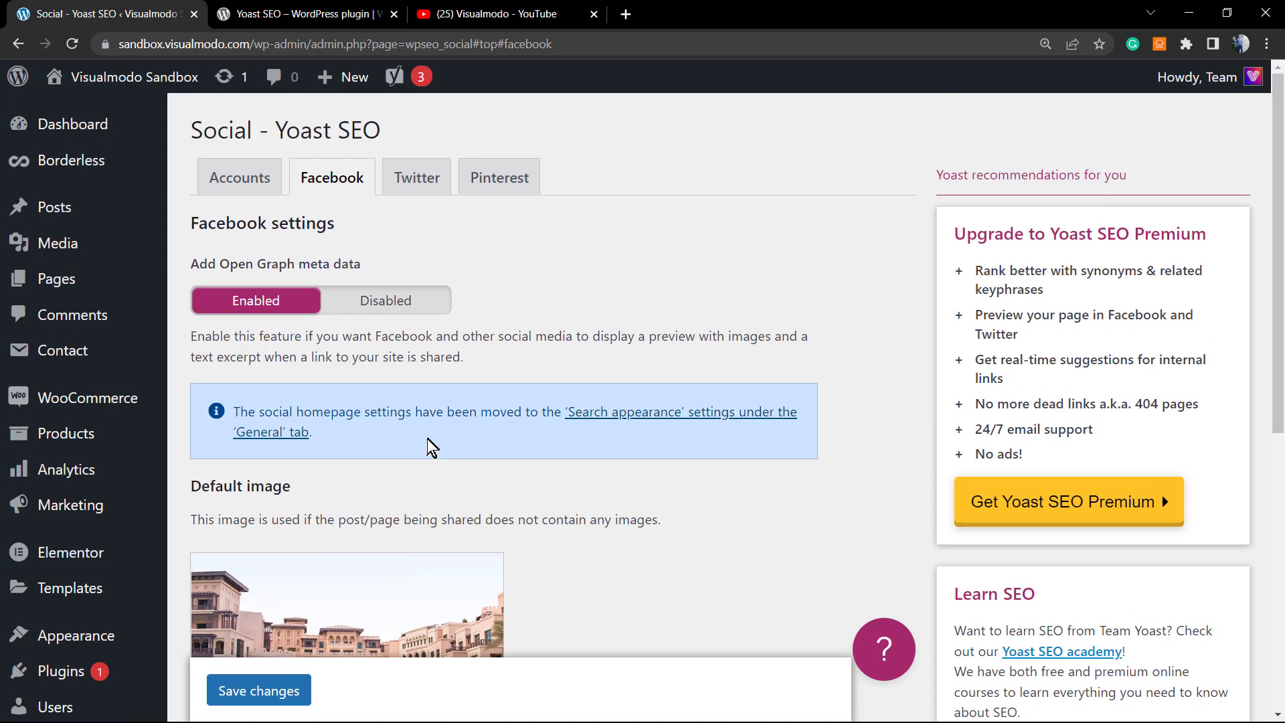
{"action": "scroll", "coordinate": [442, 516], "scroll_direction": "down", "scroll_amount": 2}
{"action": "scroll", "coordinate": [405, 519], "scroll_direction": "down", "scroll_amount": 3}
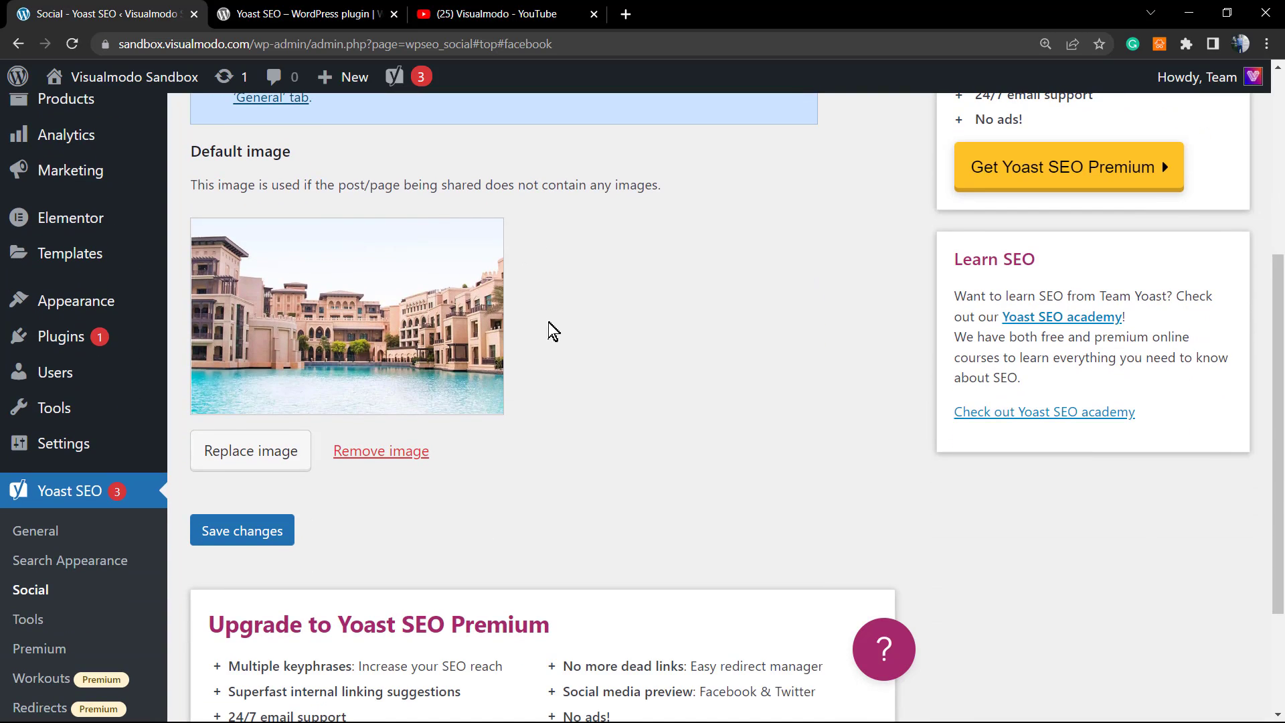
{"action": "scroll", "coordinate": [602, 402], "scroll_direction": "up", "scroll_amount": 3}
{"action": "scroll", "coordinate": [455, 455], "scroll_direction": "up", "scroll_amount": 2}
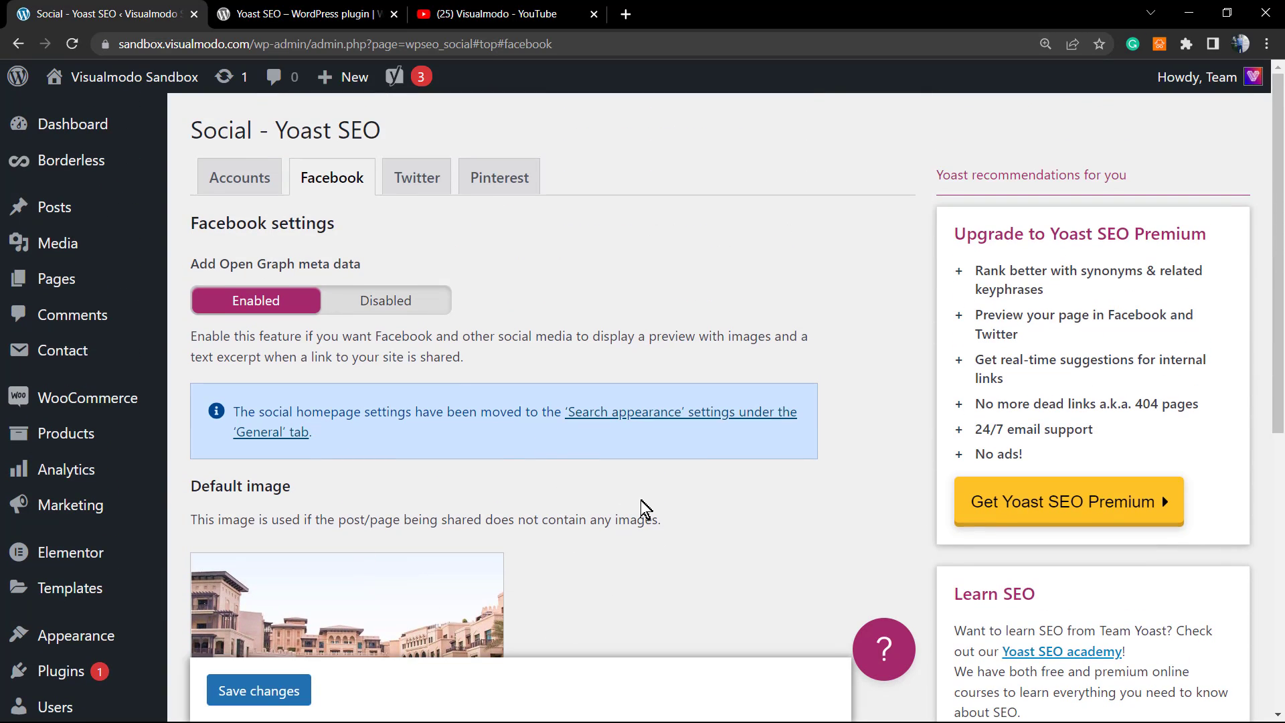
{"action": "scroll", "coordinate": [468, 469], "scroll_direction": "down", "scroll_amount": 1}
{"action": "scroll", "coordinate": [455, 466], "scroll_direction": "down", "scroll_amount": 1}
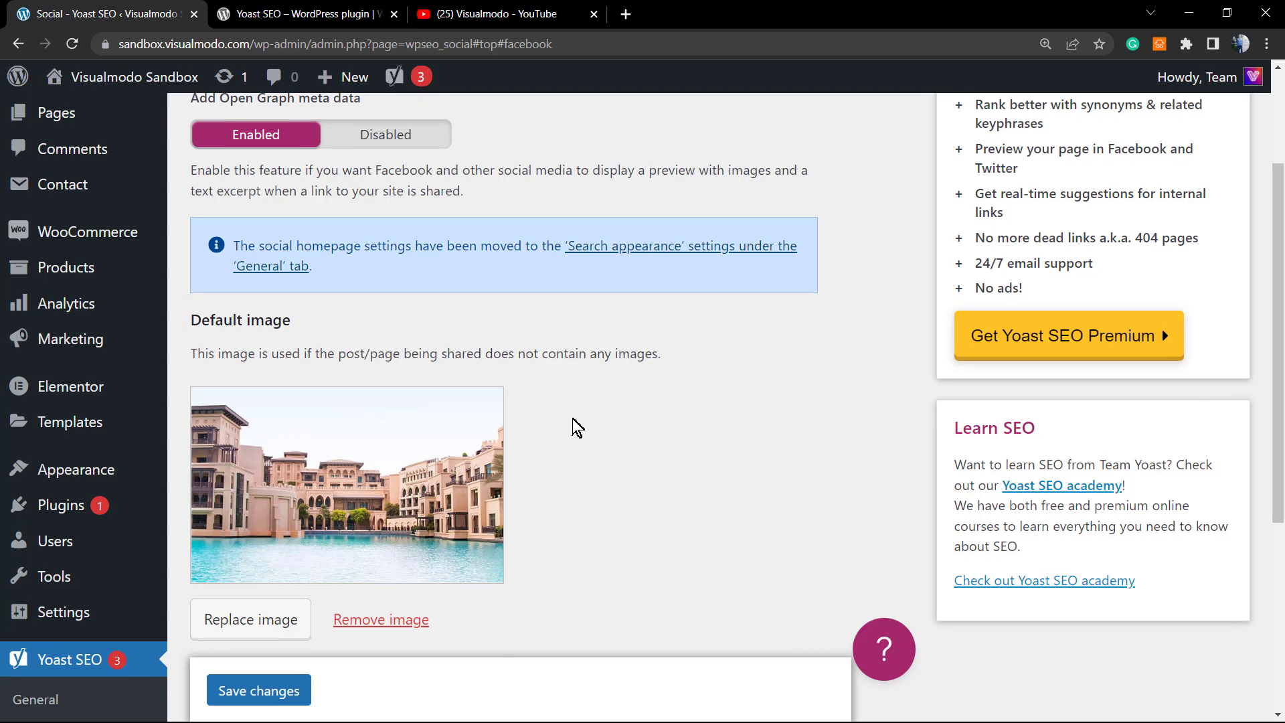
{"action": "scroll", "coordinate": [562, 428], "scroll_direction": "up", "scroll_amount": 2}
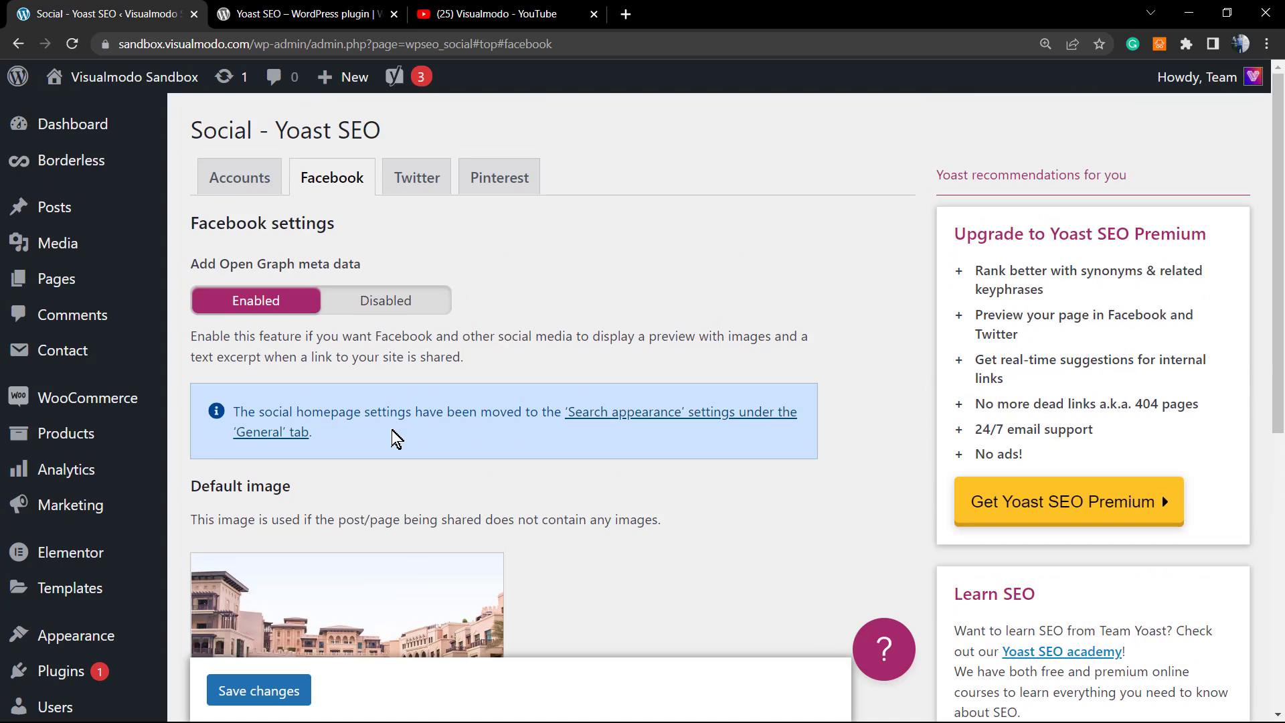
{"action": "scroll", "coordinate": [398, 437], "scroll_direction": "down", "scroll_amount": 3}
{"action": "scroll", "coordinate": [395, 438], "scroll_direction": "down", "scroll_amount": 2}
{"action": "scroll", "coordinate": [381, 436], "scroll_direction": "up", "scroll_amount": 2}
{"action": "scroll", "coordinate": [371, 438], "scroll_direction": "up", "scroll_amount": 3}
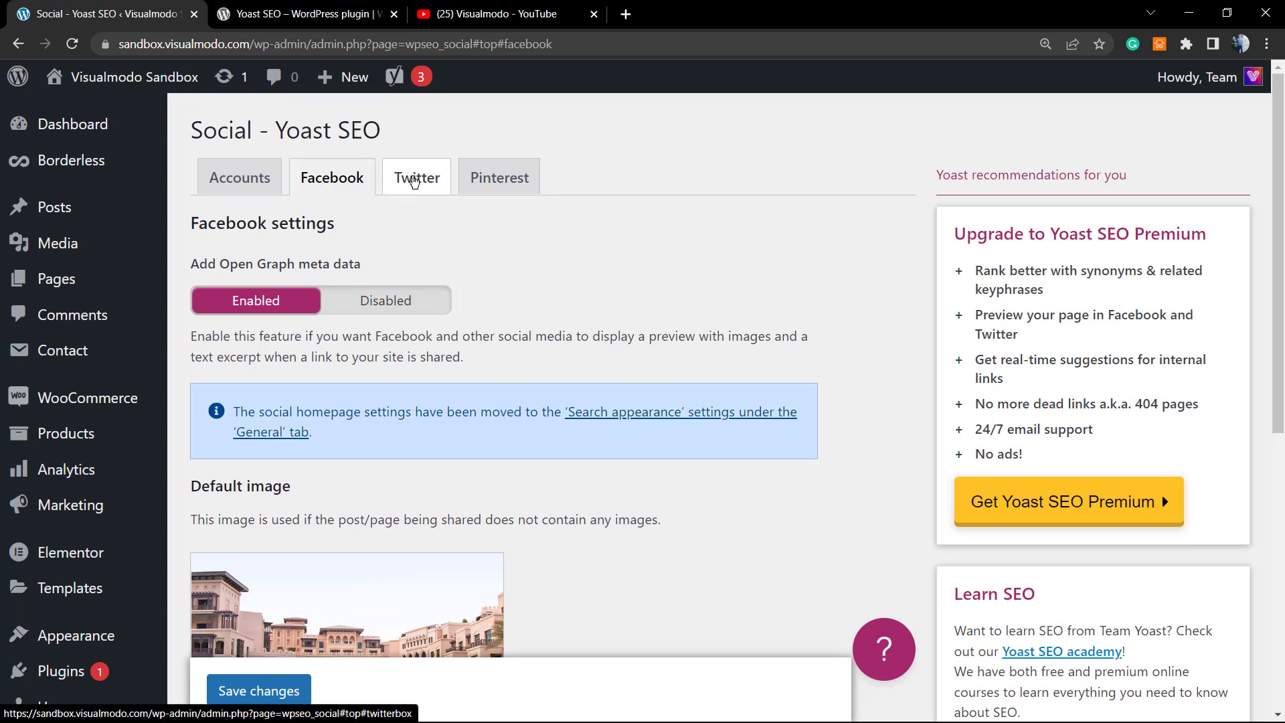
- Glance at Twitter settings, then open the Facebook Sharing Debugger and focus its URL field
{"action": "left_click", "coordinate": [413, 179]}
{"action": "left_click", "coordinate": [336, 181]}
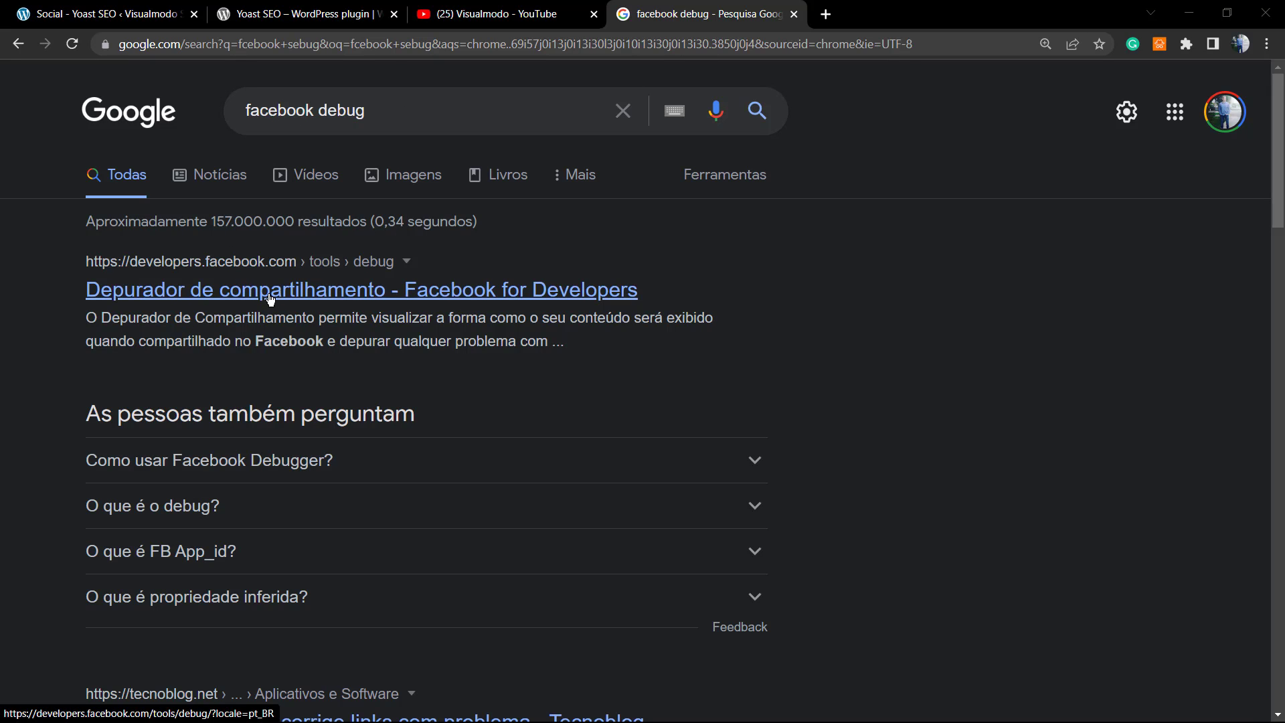
{"action": "left_click", "coordinate": [462, 289]}
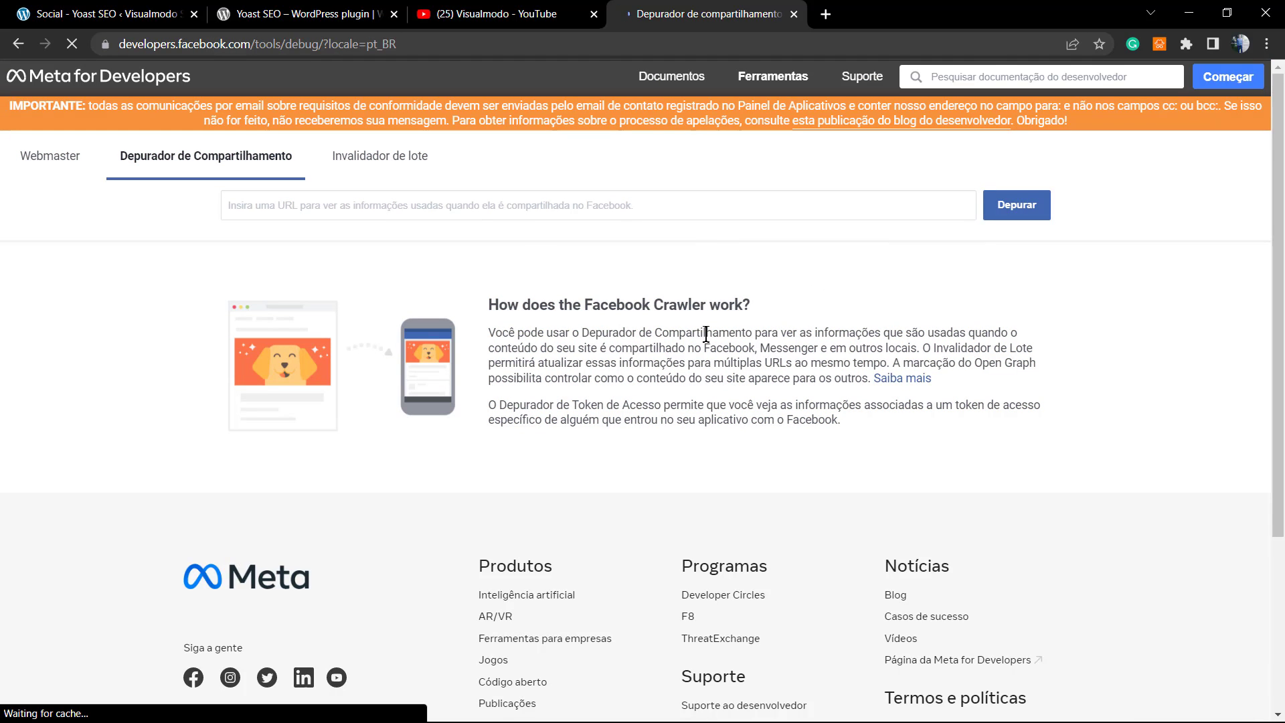
{"action": "left_click", "coordinate": [453, 208]}
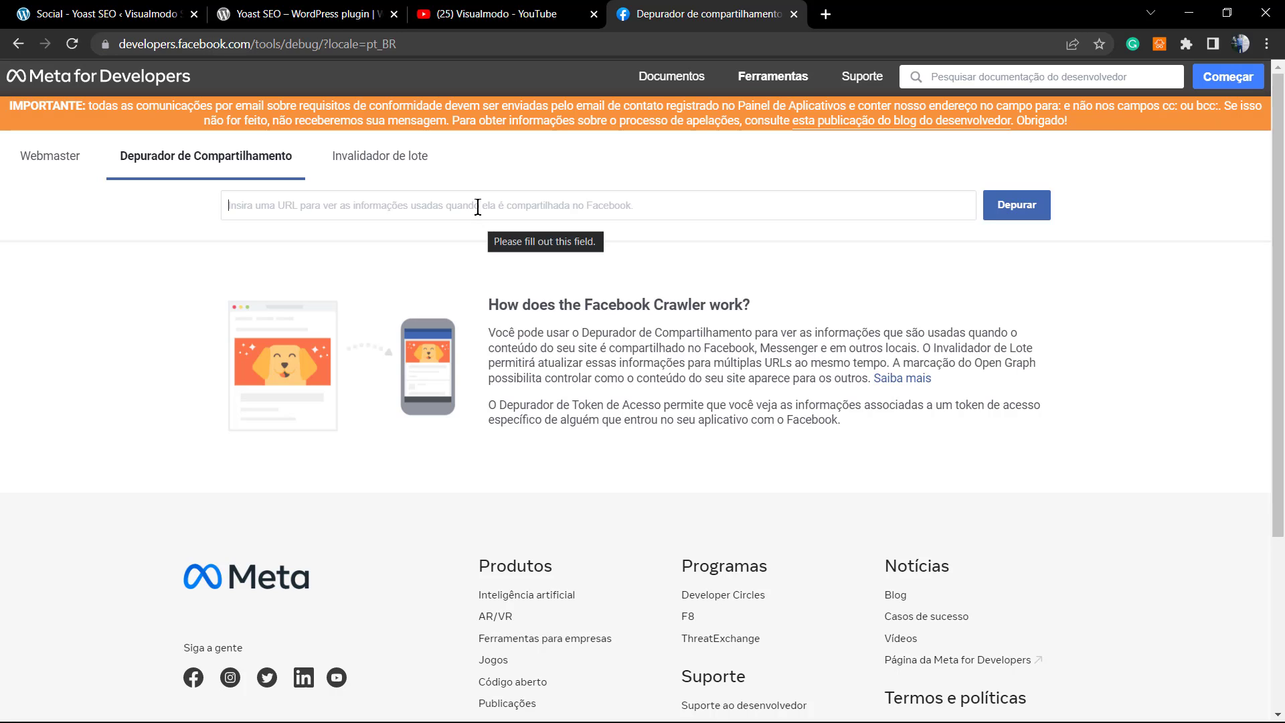
- Back on the Yoast Social page, open Twitter settings and inspect the default card type options
{"action": "left_click", "coordinate": [495, 13]}
{"action": "left_click", "coordinate": [315, 13]}
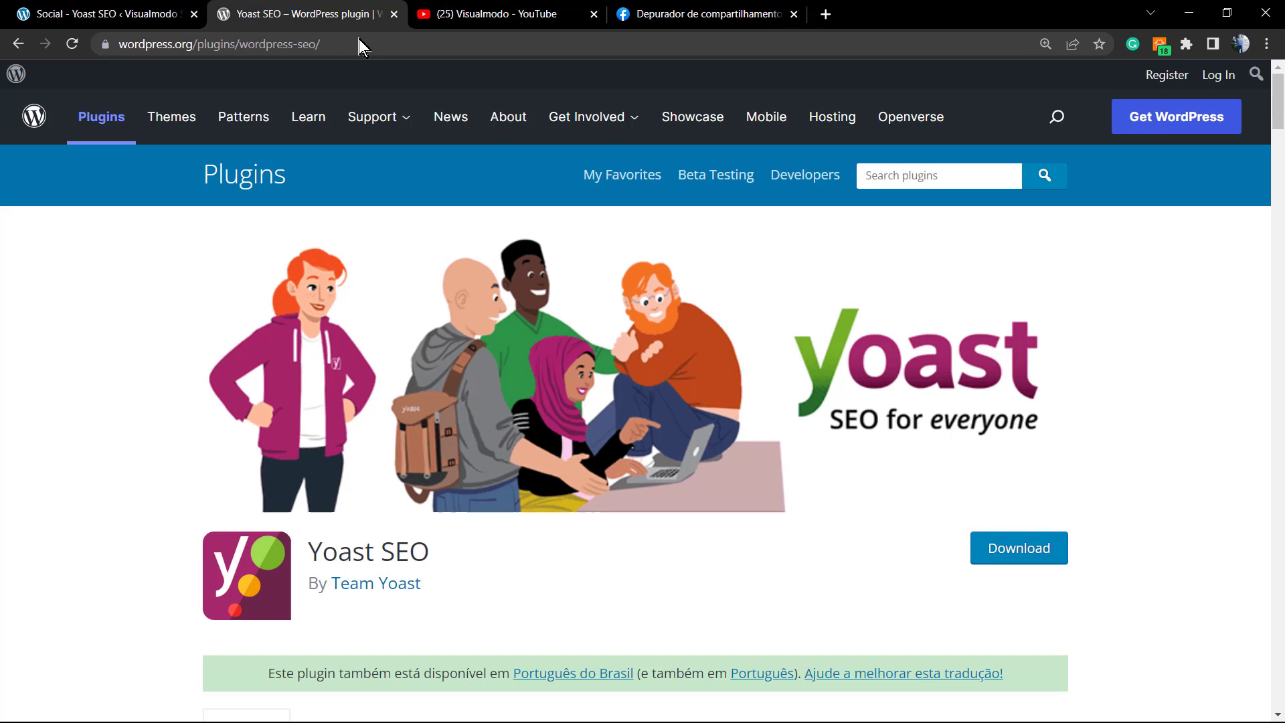
{"action": "left_click", "coordinate": [100, 13]}
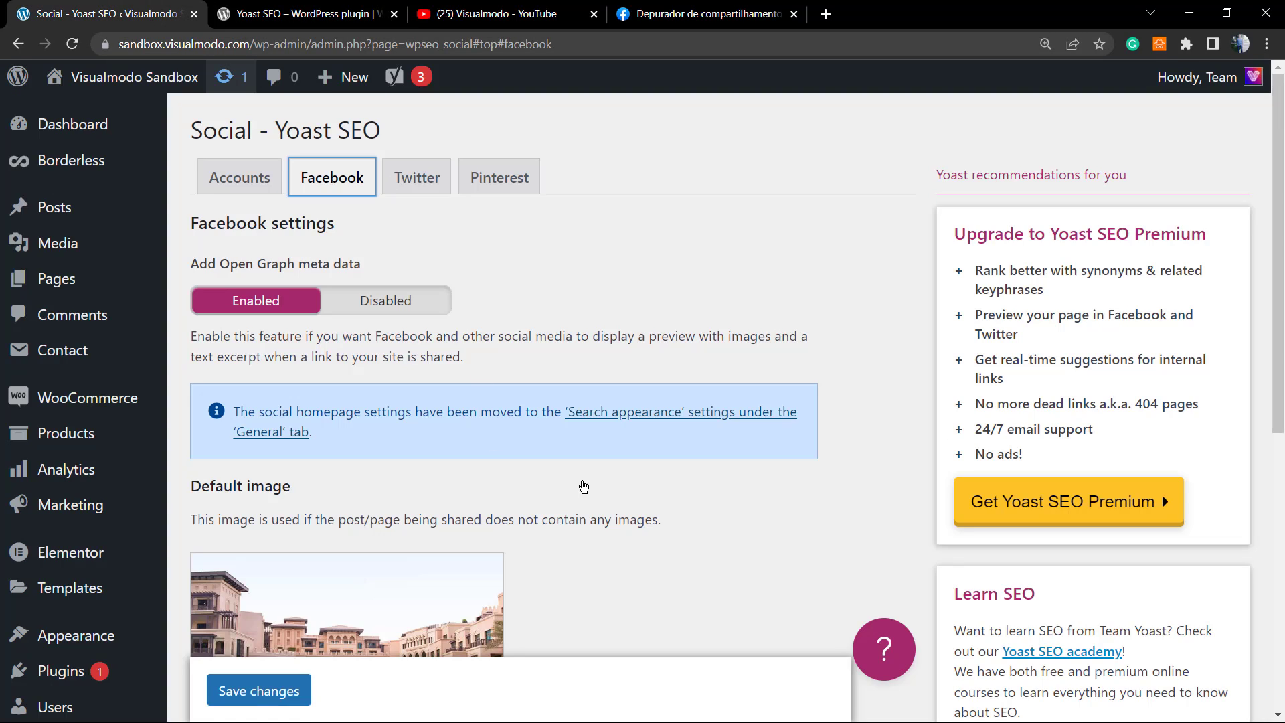
{"action": "scroll", "coordinate": [592, 477], "scroll_direction": "down", "scroll_amount": 8}
{"action": "scroll", "coordinate": [565, 477], "scroll_direction": "up", "scroll_amount": 10}
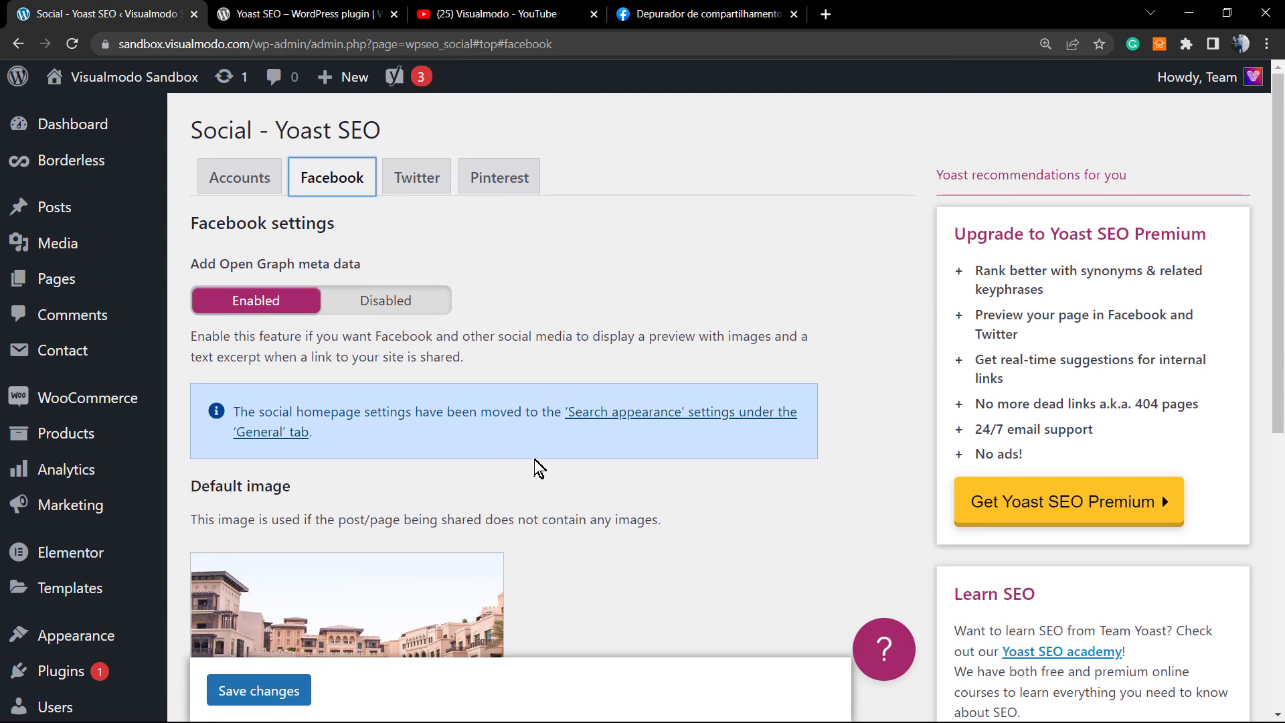
{"action": "left_click", "coordinate": [423, 192]}
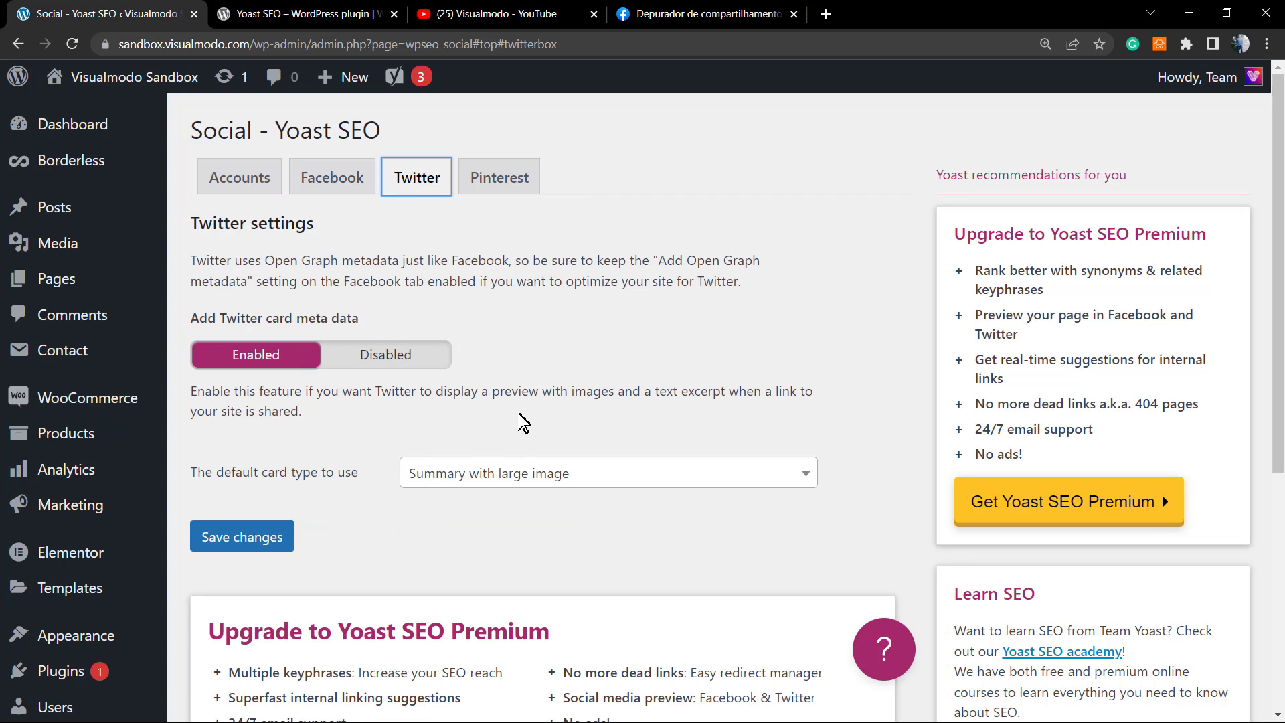
{"action": "left_click", "coordinate": [539, 477]}
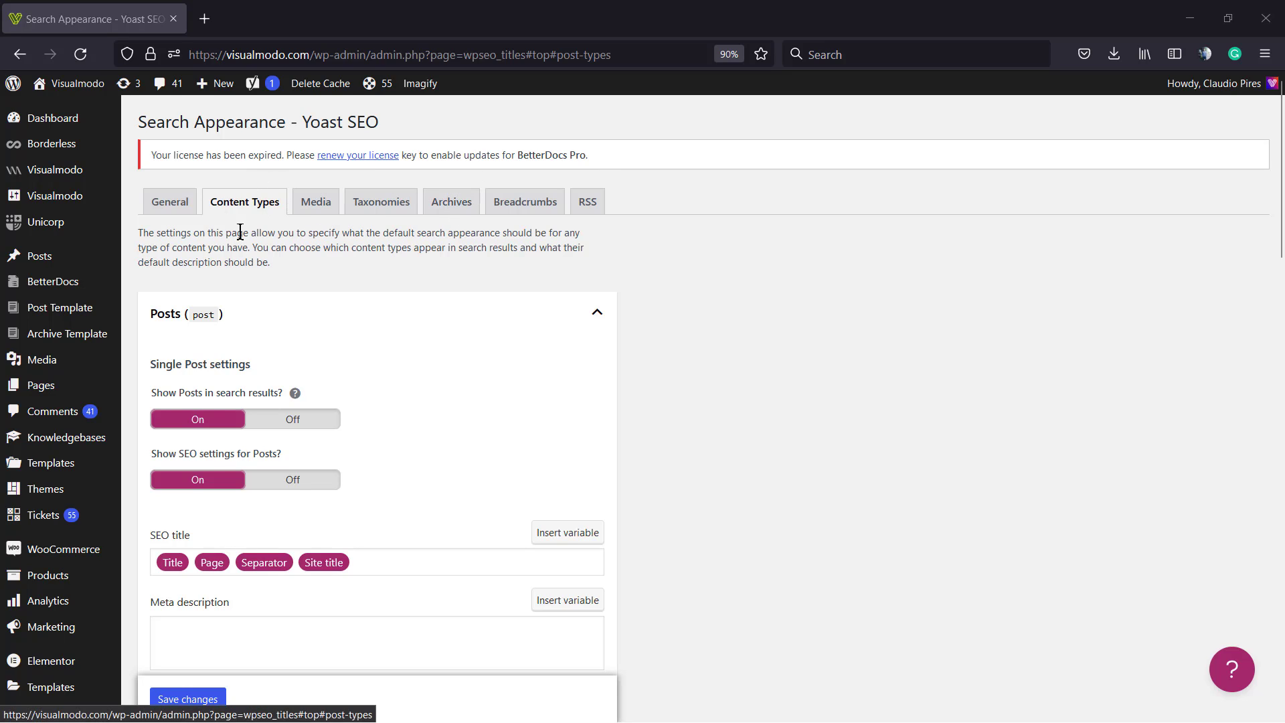
{"action": "scroll", "coordinate": [321, 251], "scroll_direction": "down", "scroll_amount": 1}
{"action": "scroll", "coordinate": [321, 255], "scroll_direction": "up", "scroll_amount": 1}
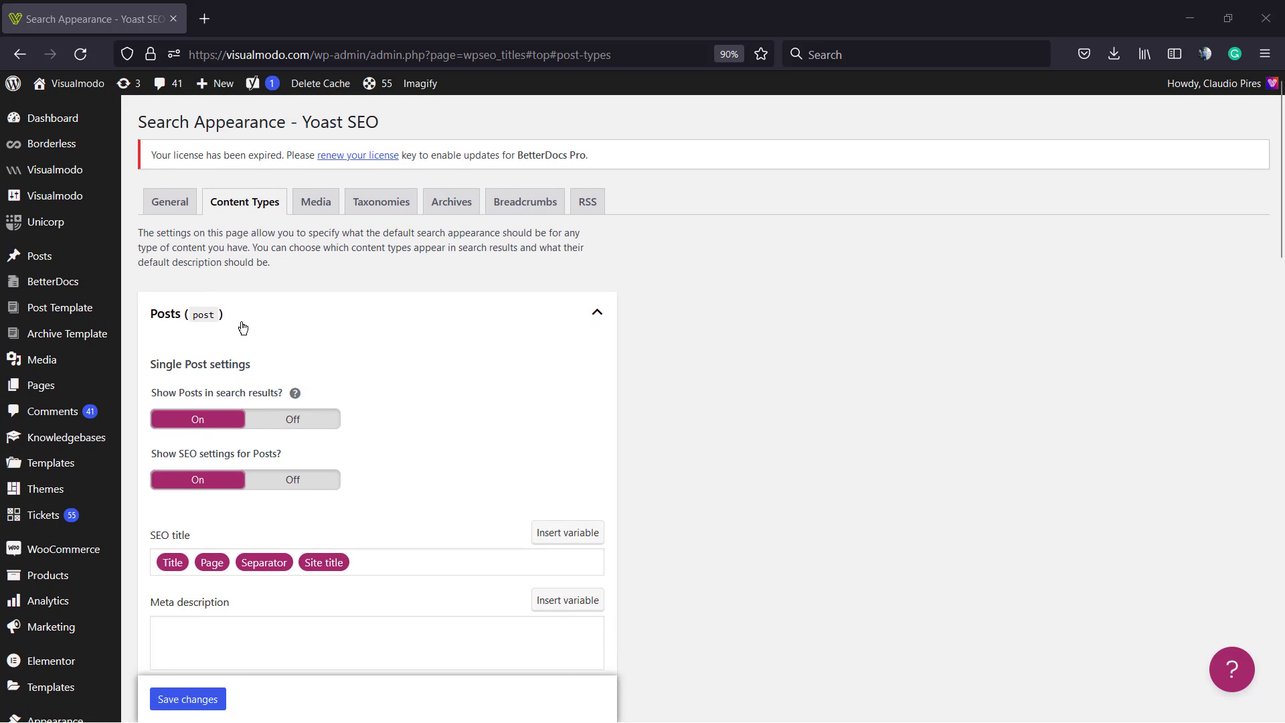
{"action": "scroll", "coordinate": [221, 361], "scroll_direction": "down", "scroll_amount": 3}
{"action": "scroll", "coordinate": [201, 422], "scroll_direction": "down", "scroll_amount": 3}
{"action": "scroll", "coordinate": [133, 488], "scroll_direction": "down", "scroll_amount": 1}
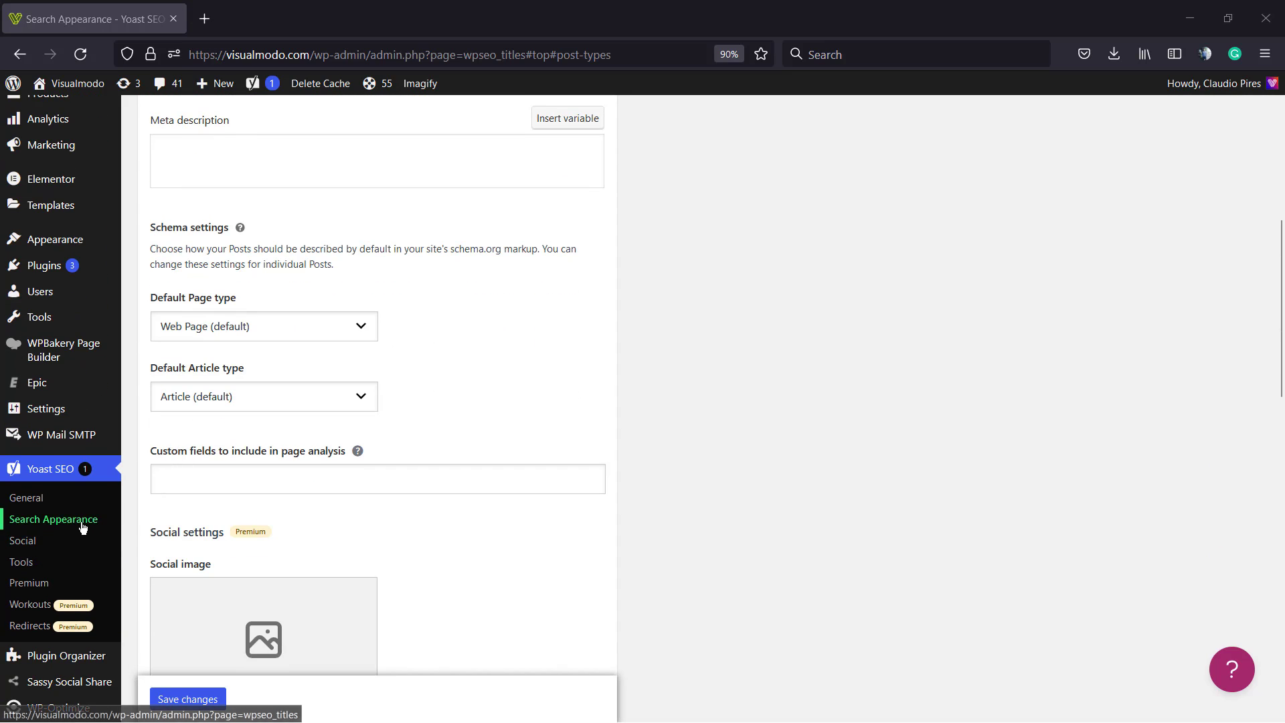
{"action": "scroll", "coordinate": [254, 469], "scroll_direction": "up", "scroll_amount": 7}
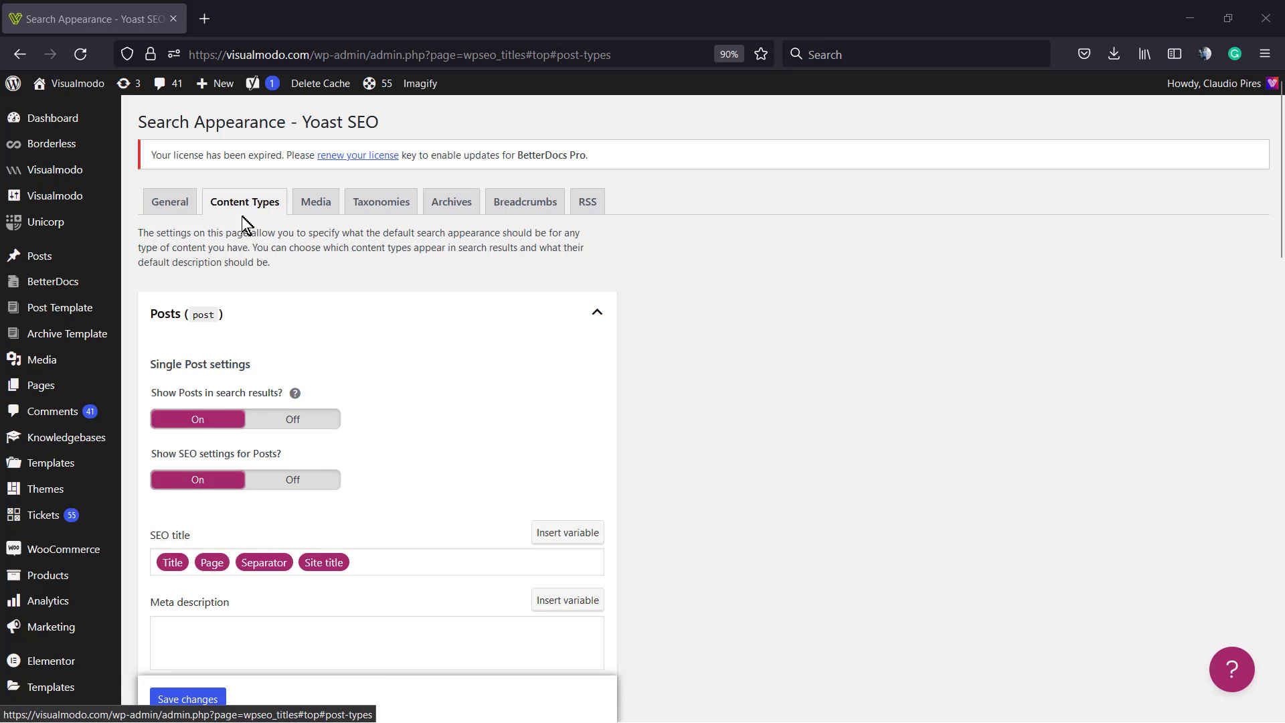
{"action": "left_click", "coordinate": [307, 315]}
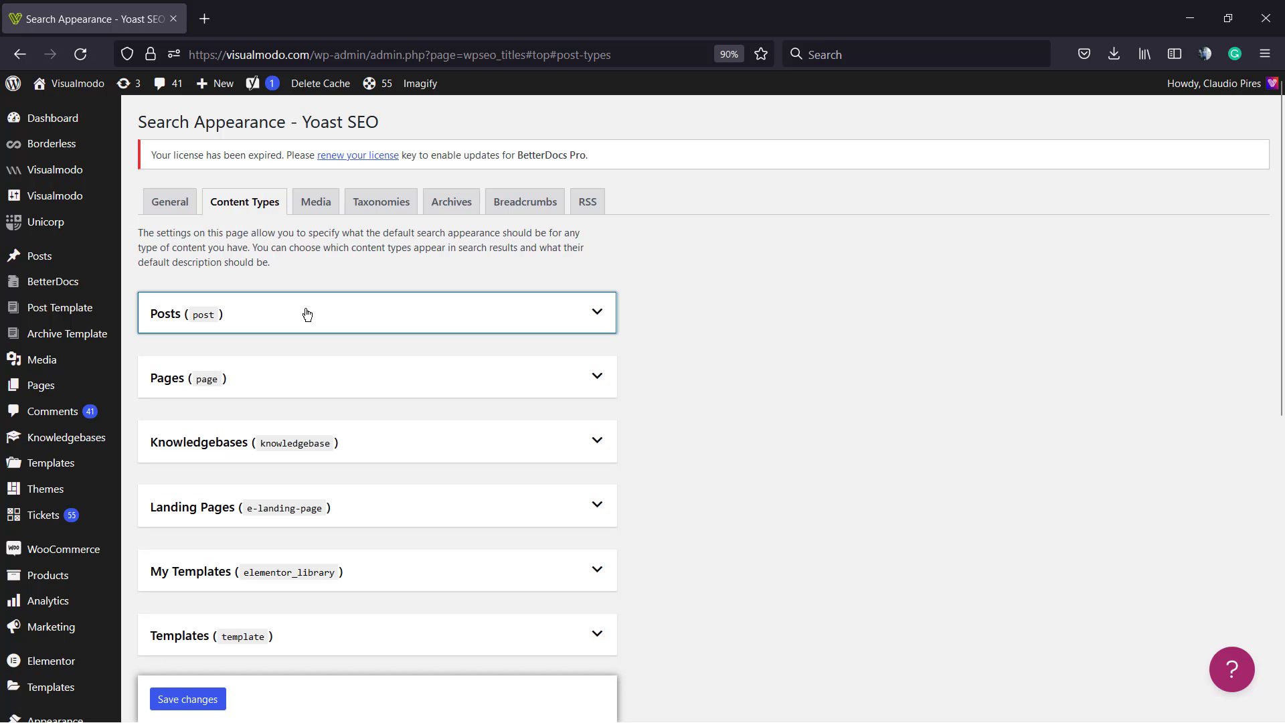
{"action": "scroll", "coordinate": [326, 387], "scroll_direction": "down", "scroll_amount": 2}
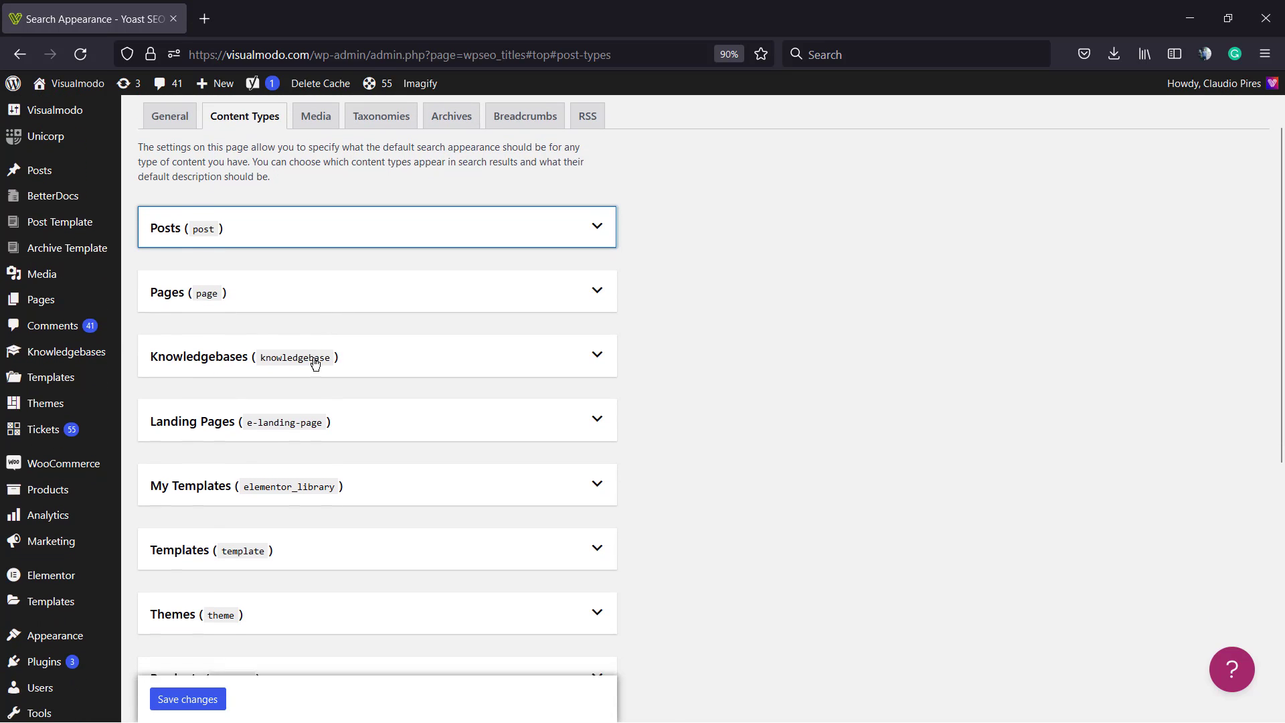
{"action": "scroll", "coordinate": [312, 365], "scroll_direction": "down", "scroll_amount": 2}
{"action": "scroll", "coordinate": [304, 354], "scroll_direction": "down", "scroll_amount": 1}
{"action": "scroll", "coordinate": [303, 384], "scroll_direction": "down", "scroll_amount": 2}
{"action": "scroll", "coordinate": [303, 385], "scroll_direction": "down", "scroll_amount": 2}
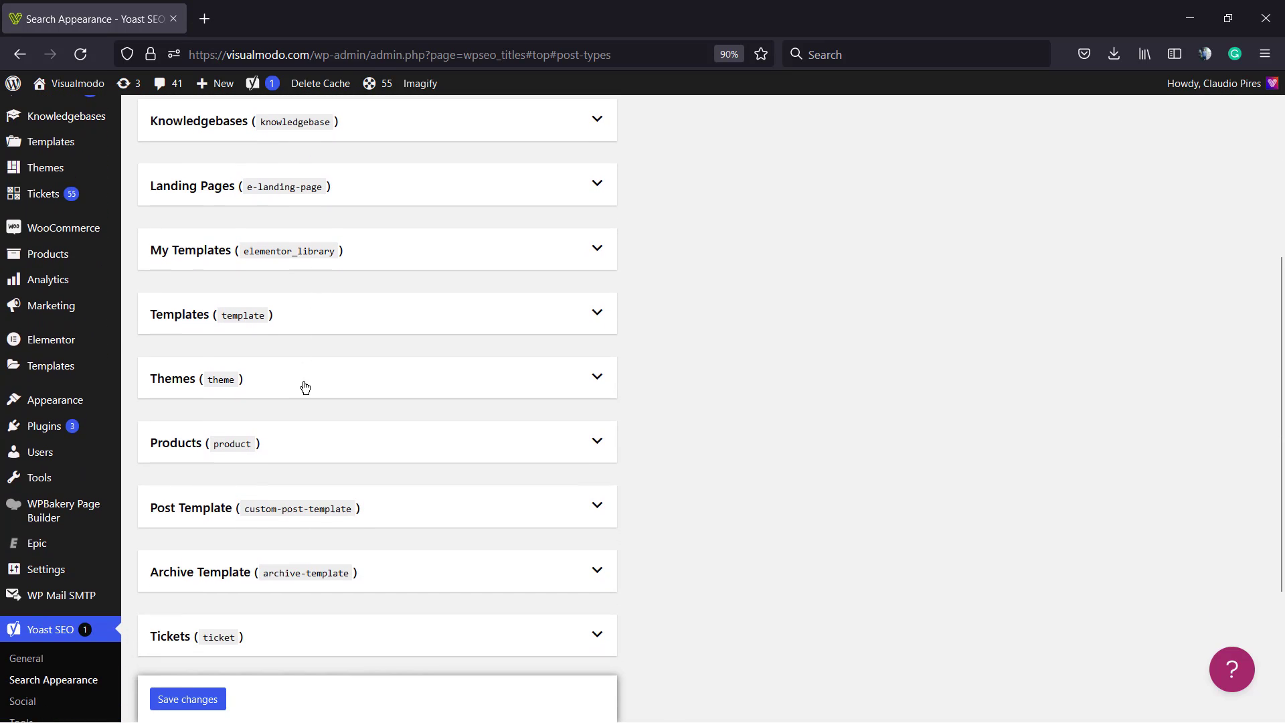
{"action": "scroll", "coordinate": [290, 428], "scroll_direction": "down", "scroll_amount": 2}
{"action": "scroll", "coordinate": [290, 429], "scroll_direction": "down", "scroll_amount": 1}
{"action": "scroll", "coordinate": [291, 429], "scroll_direction": "down", "scroll_amount": 3}
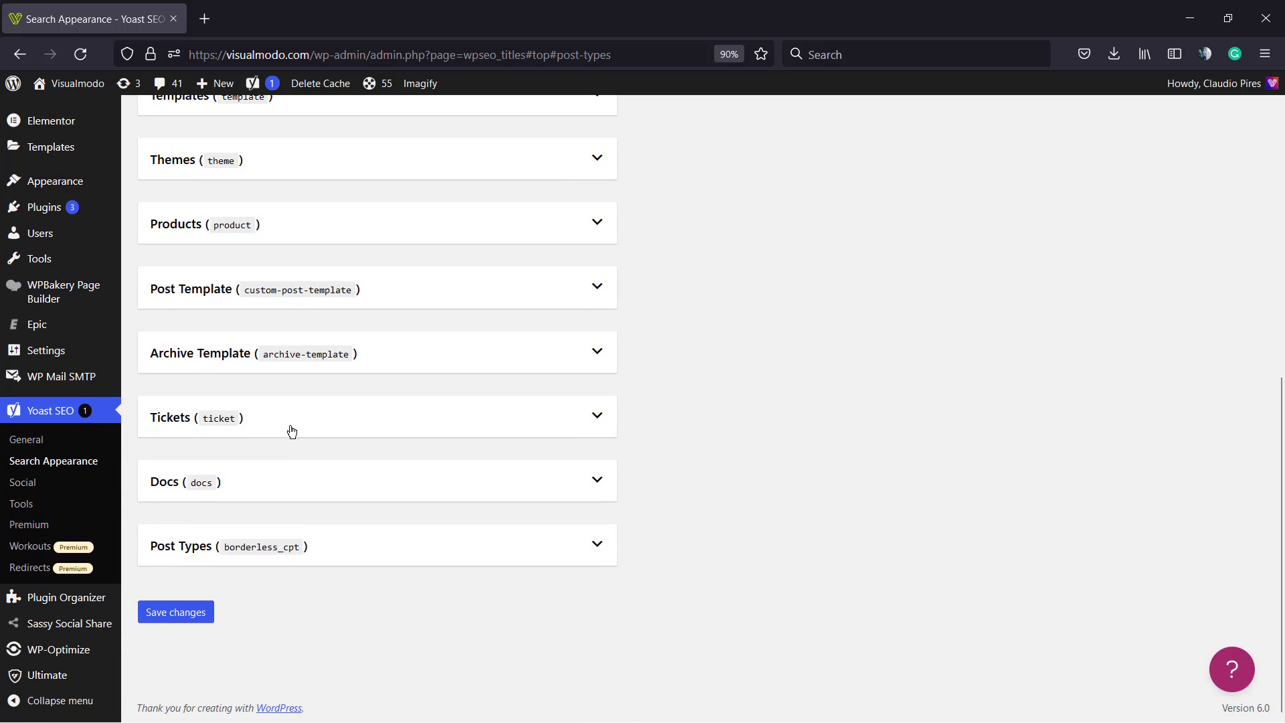
{"action": "scroll", "coordinate": [288, 448], "scroll_direction": "up", "scroll_amount": 4}
{"action": "scroll", "coordinate": [288, 448], "scroll_direction": "up", "scroll_amount": 5}
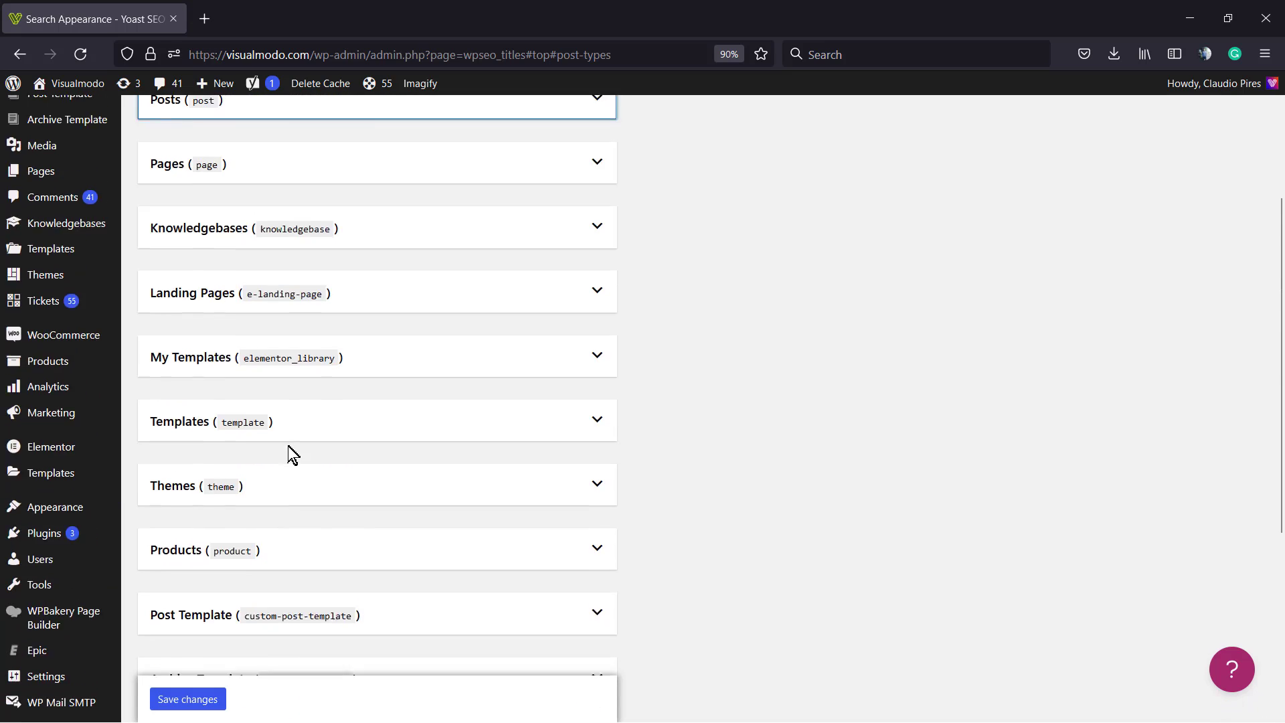
{"action": "scroll", "coordinate": [287, 449], "scroll_direction": "up", "scroll_amount": 6}
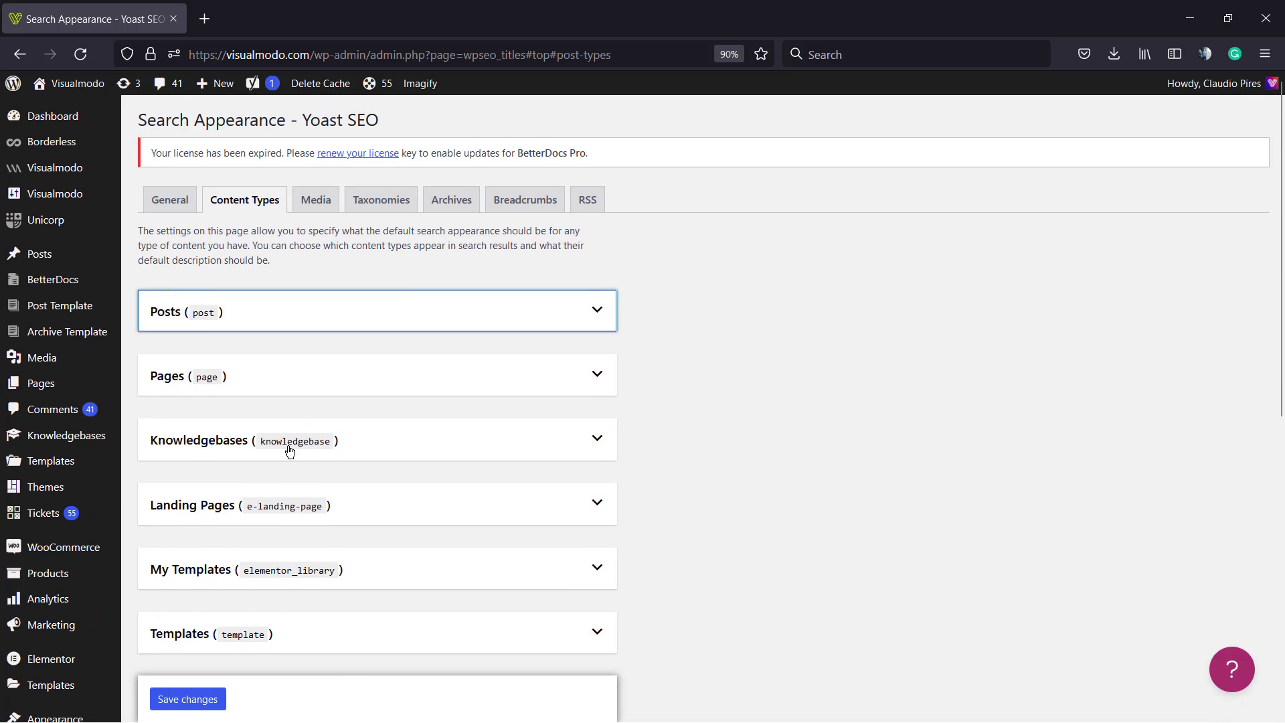
{"action": "left_click", "coordinate": [349, 312]}
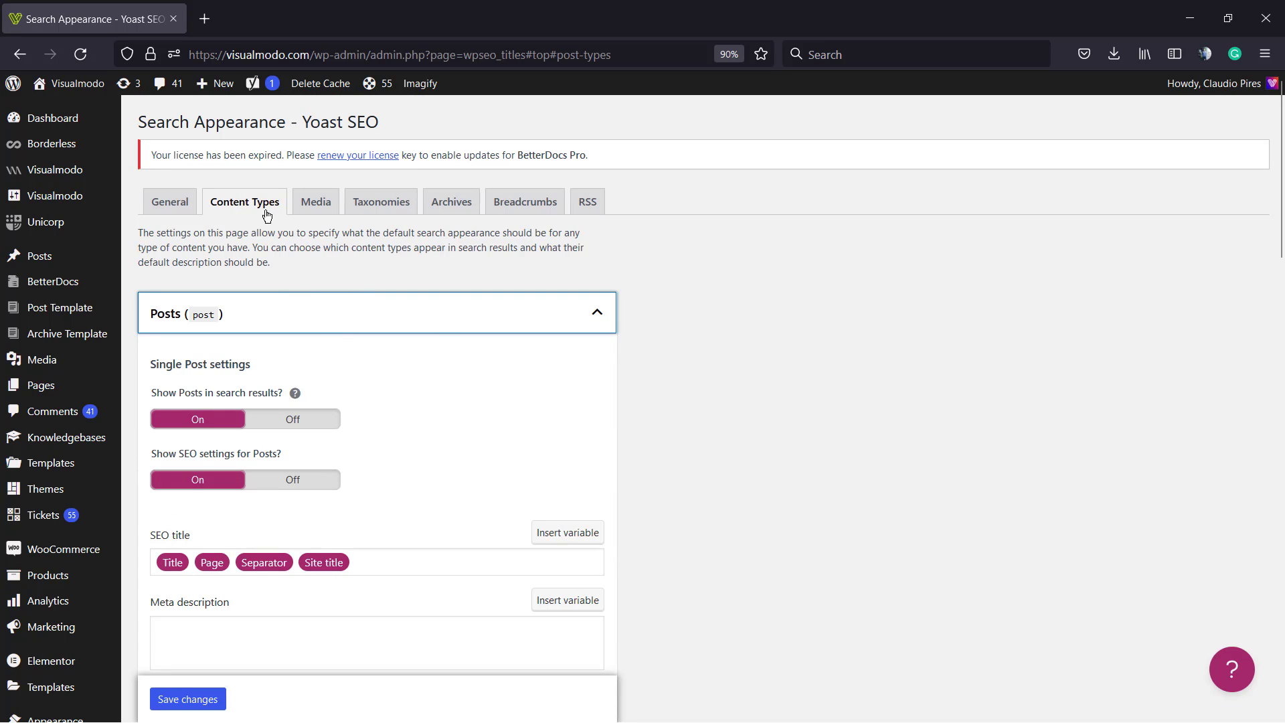
{"action": "scroll", "coordinate": [408, 336], "scroll_direction": "down", "scroll_amount": 3}
{"action": "scroll", "coordinate": [429, 368], "scroll_direction": "down", "scroll_amount": 2}
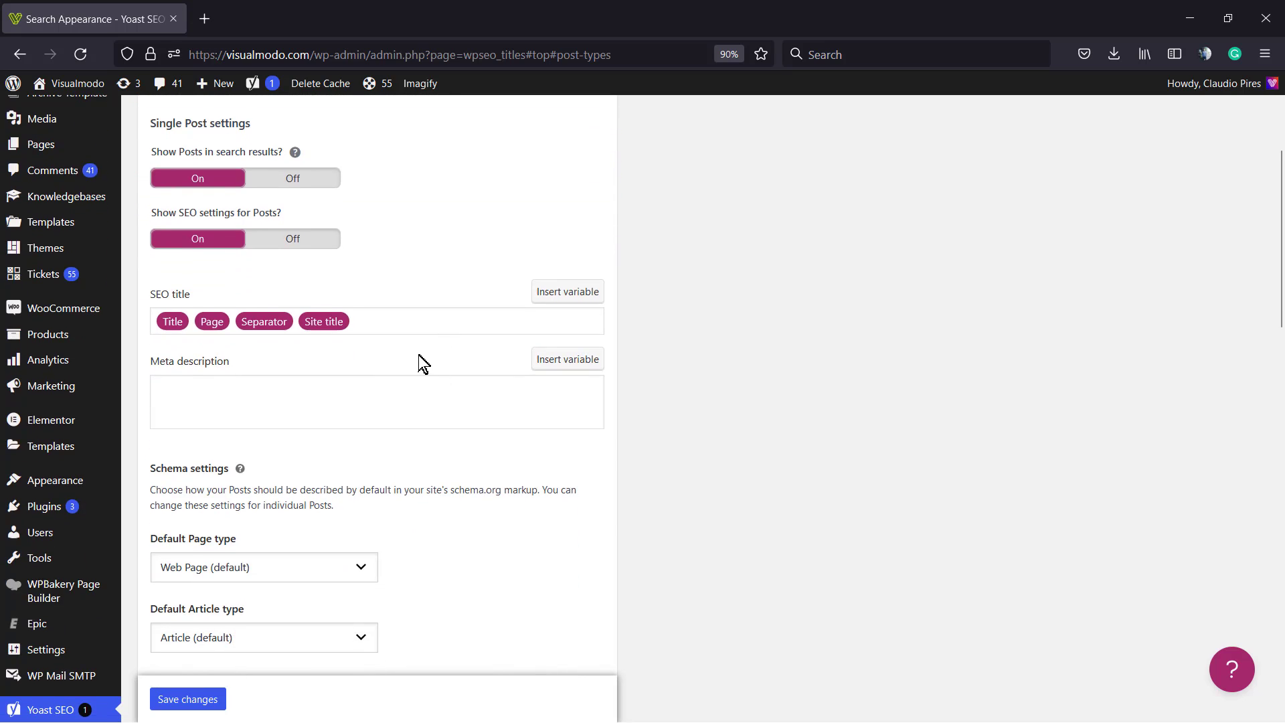
{"action": "scroll", "coordinate": [388, 360], "scroll_direction": "down", "scroll_amount": 3}
{"action": "scroll", "coordinate": [334, 357], "scroll_direction": "up", "scroll_amount": 3}
{"action": "scroll", "coordinate": [330, 407], "scroll_direction": "down", "scroll_amount": 3}
{"action": "scroll", "coordinate": [332, 413], "scroll_direction": "down", "scroll_amount": 4}
{"action": "scroll", "coordinate": [333, 413], "scroll_direction": "down", "scroll_amount": 1}
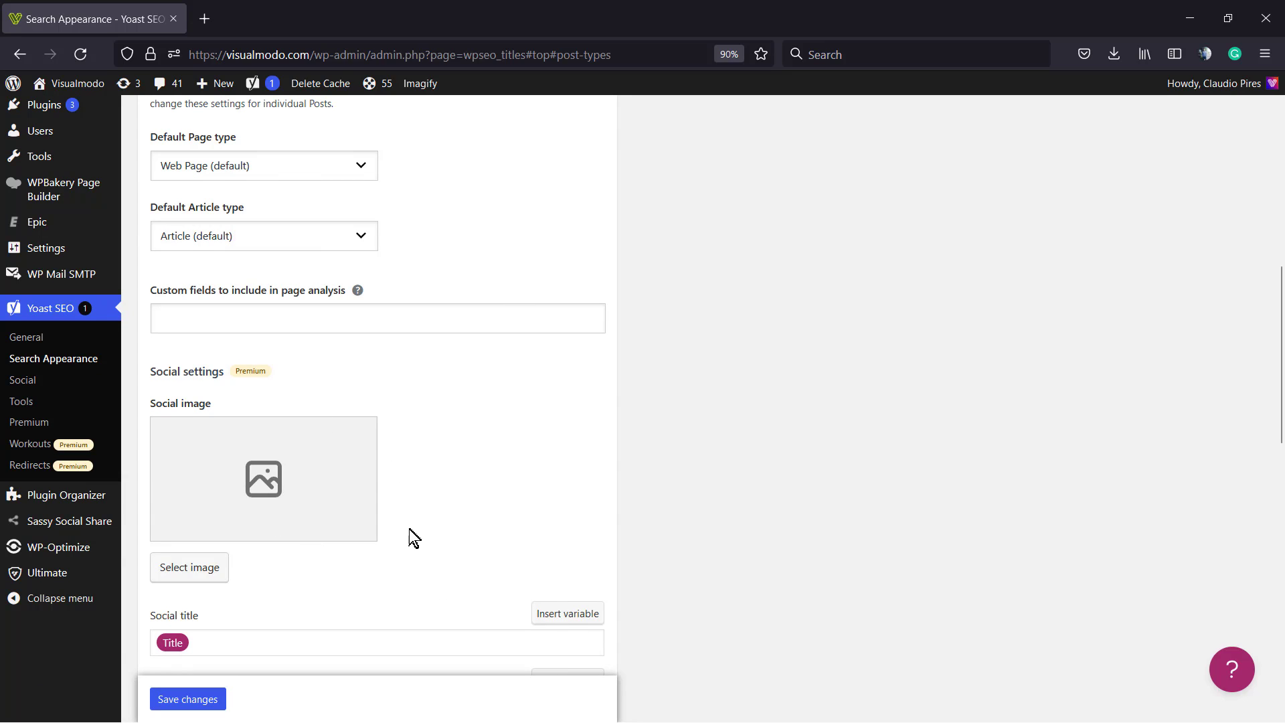
{"action": "scroll", "coordinate": [394, 493], "scroll_direction": "up", "scroll_amount": 2}
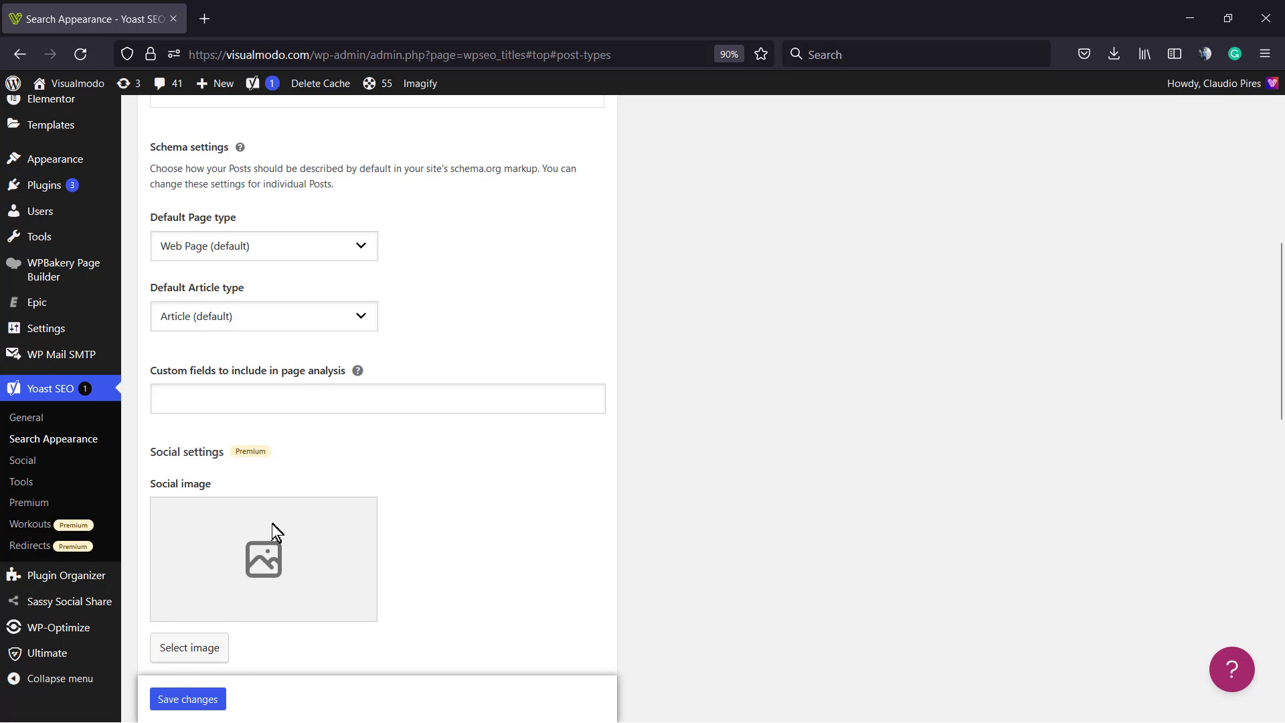
{"action": "scroll", "coordinate": [268, 509], "scroll_direction": "down", "scroll_amount": 3}
{"action": "scroll", "coordinate": [359, 453], "scroll_direction": "down", "scroll_amount": 3}
{"action": "scroll", "coordinate": [373, 455], "scroll_direction": "down", "scroll_amount": 3}
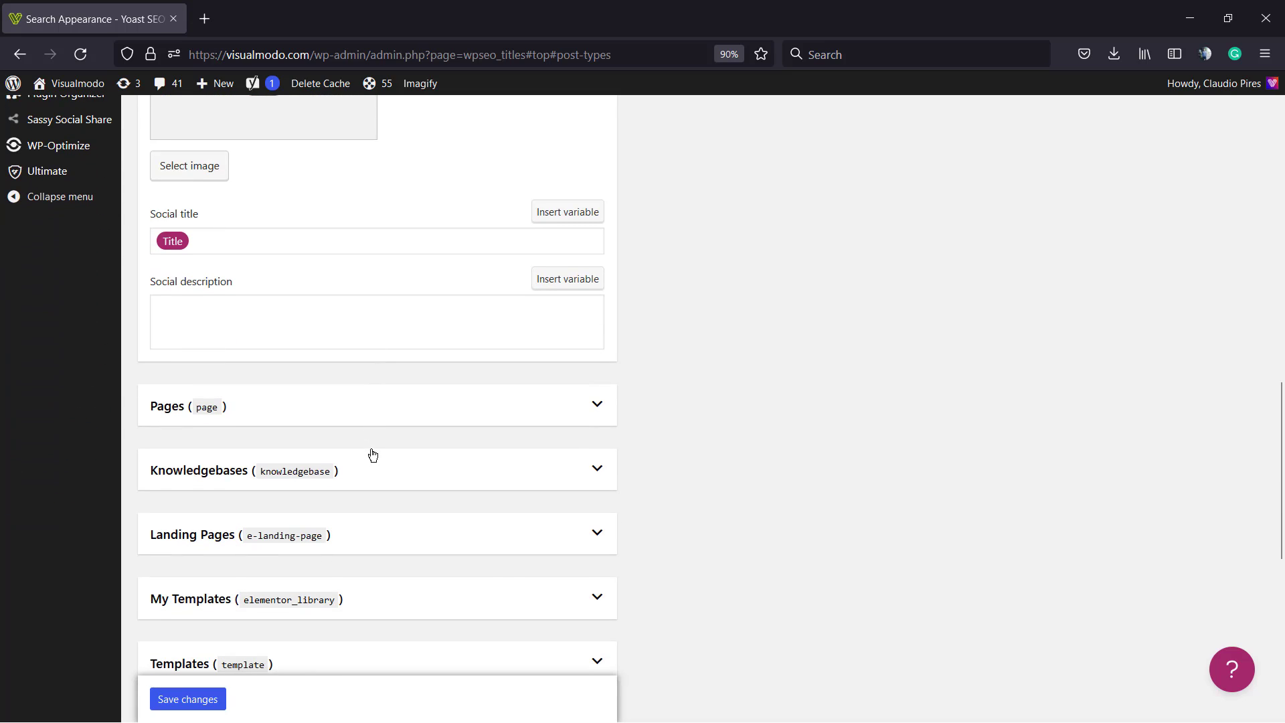
{"action": "scroll", "coordinate": [372, 455], "scroll_direction": "down", "scroll_amount": 1}
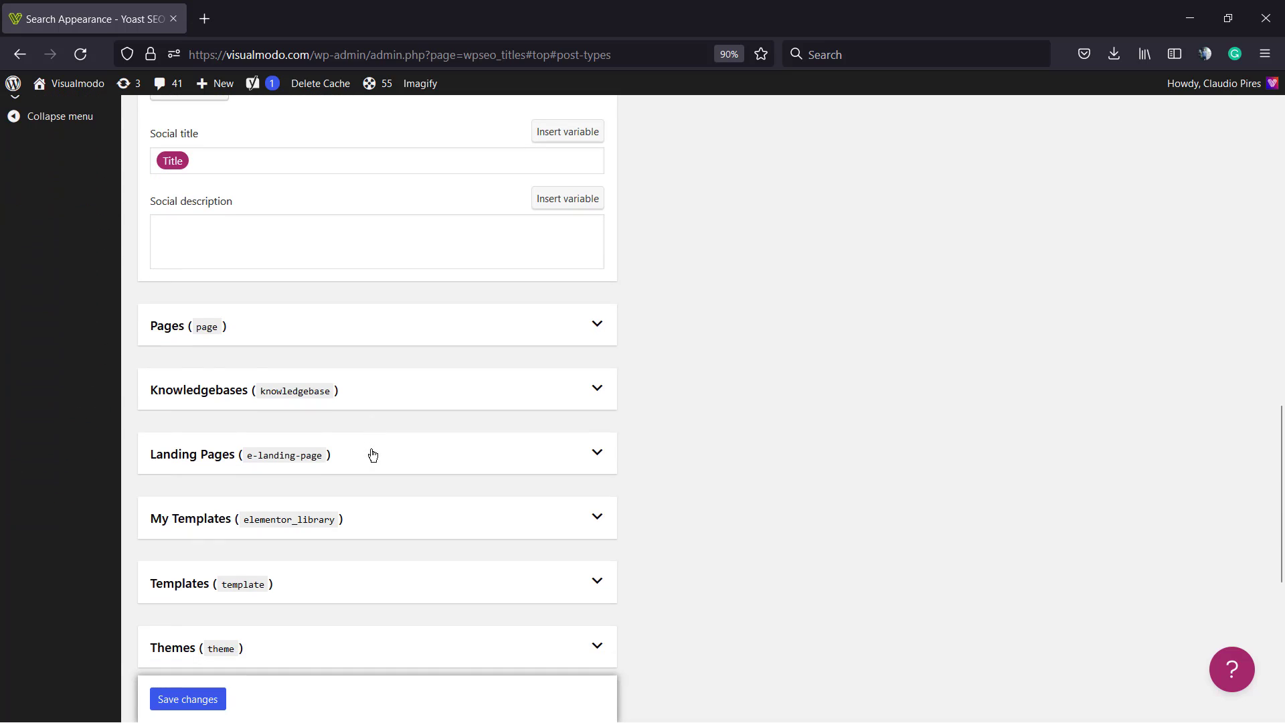
- Expand the Pages content type and scroll down to its premium Social image option
{"action": "left_click", "coordinate": [340, 323]}
{"action": "scroll", "coordinate": [355, 368], "scroll_direction": "down", "scroll_amount": 2}
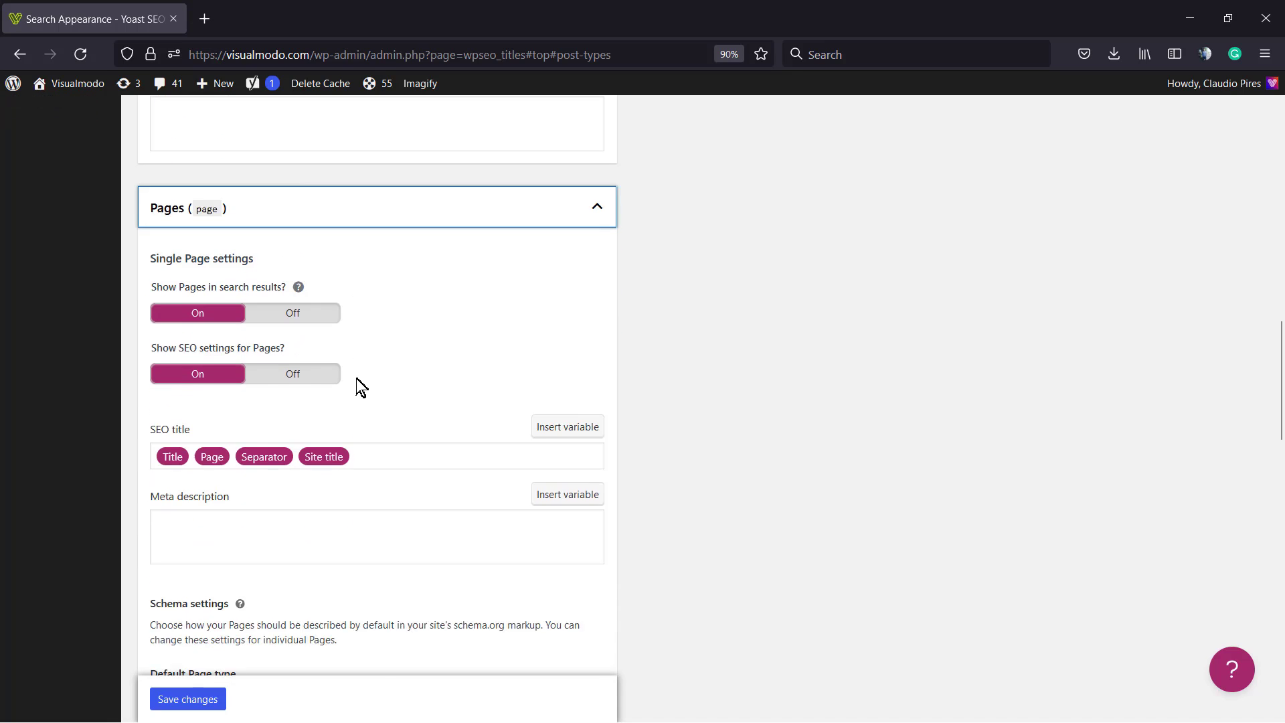
{"action": "scroll", "coordinate": [357, 381], "scroll_direction": "down", "scroll_amount": 2}
{"action": "scroll", "coordinate": [357, 381], "scroll_direction": "down", "scroll_amount": 2}
{"action": "scroll", "coordinate": [357, 381], "scroll_direction": "down", "scroll_amount": 2}
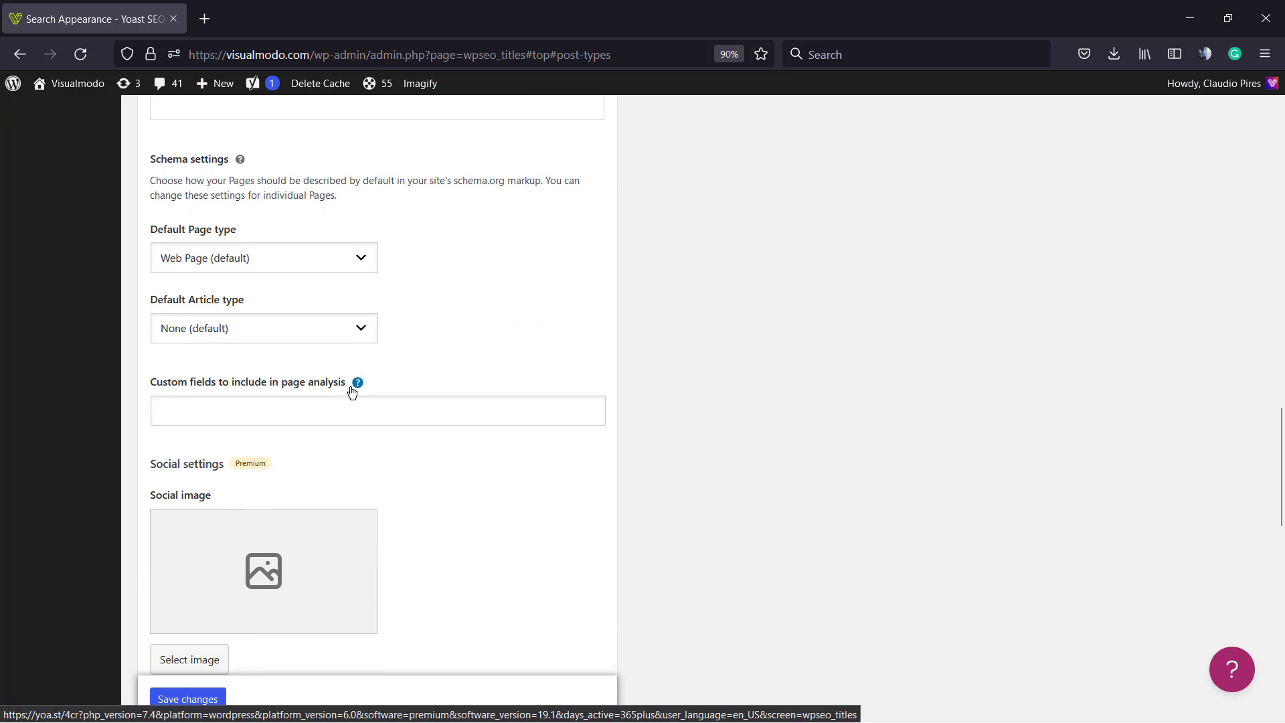
{"action": "scroll", "coordinate": [352, 392], "scroll_direction": "down", "scroll_amount": 1}
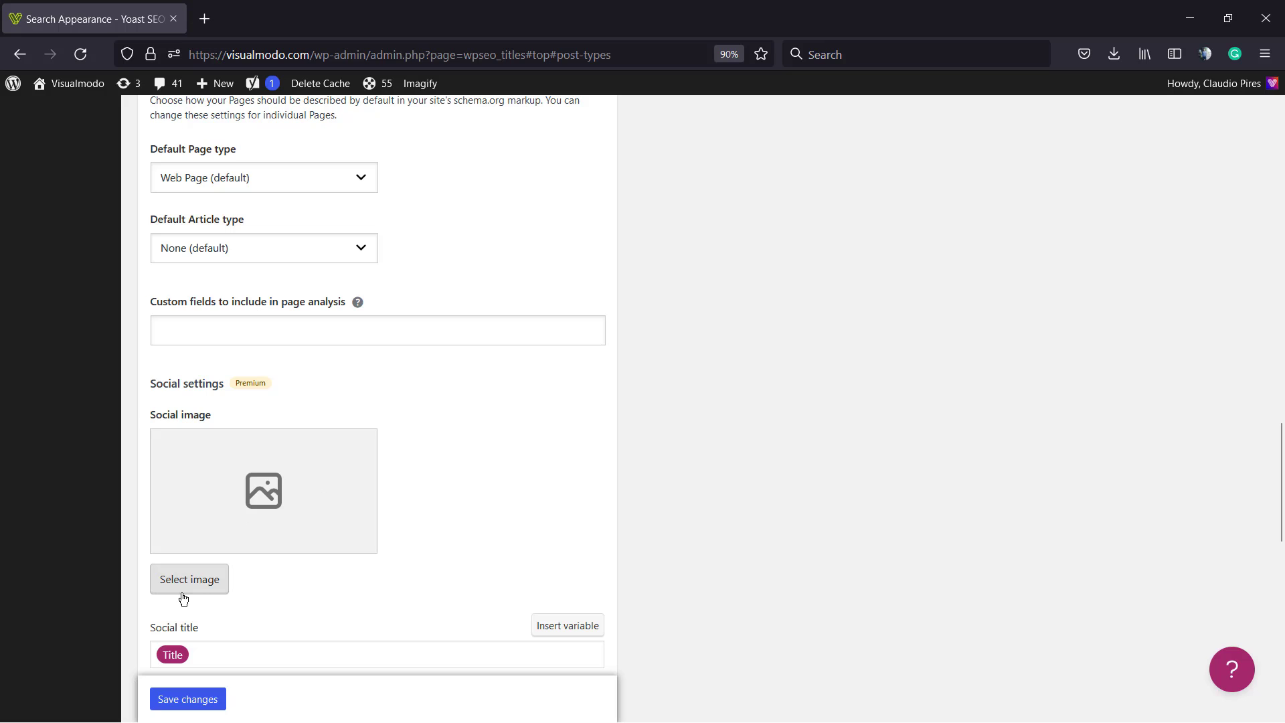
{"action": "scroll", "coordinate": [328, 529], "scroll_direction": "down", "scroll_amount": 7}
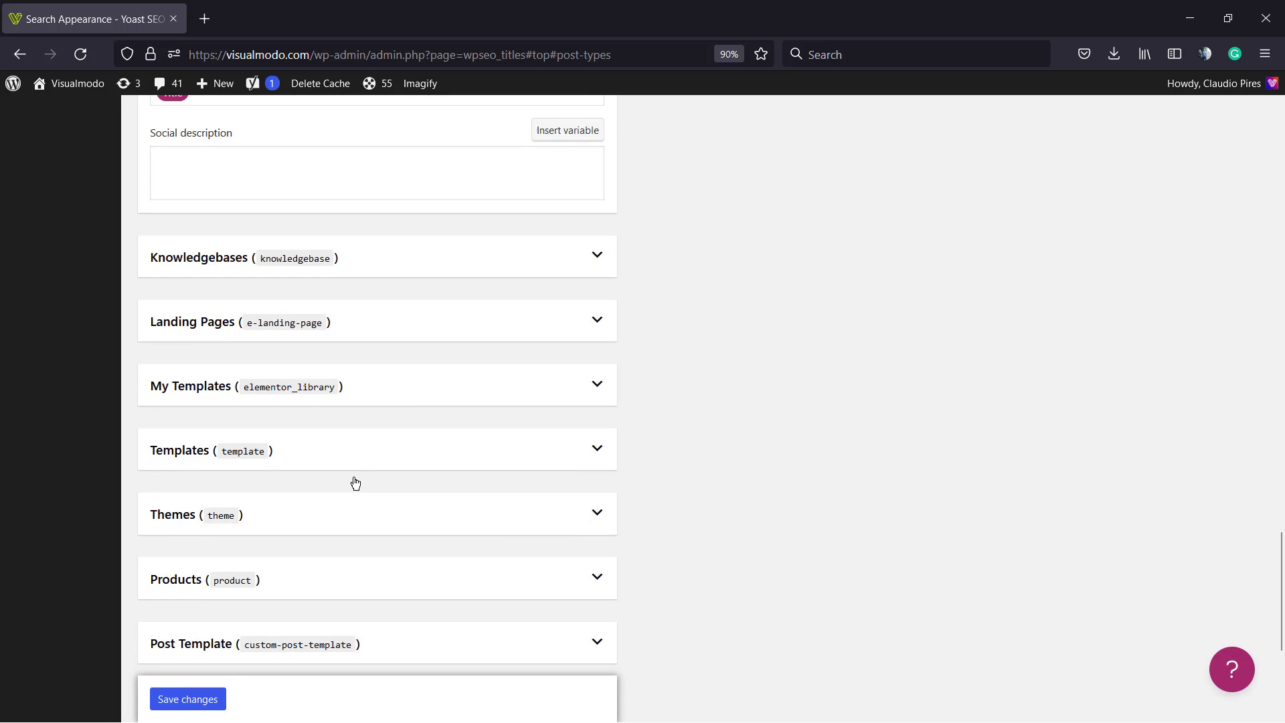
{"action": "scroll", "coordinate": [355, 483], "scroll_direction": "down", "scroll_amount": 2}
- Expand the Products content type and try its social image Select image button
{"action": "left_click", "coordinate": [333, 427]}
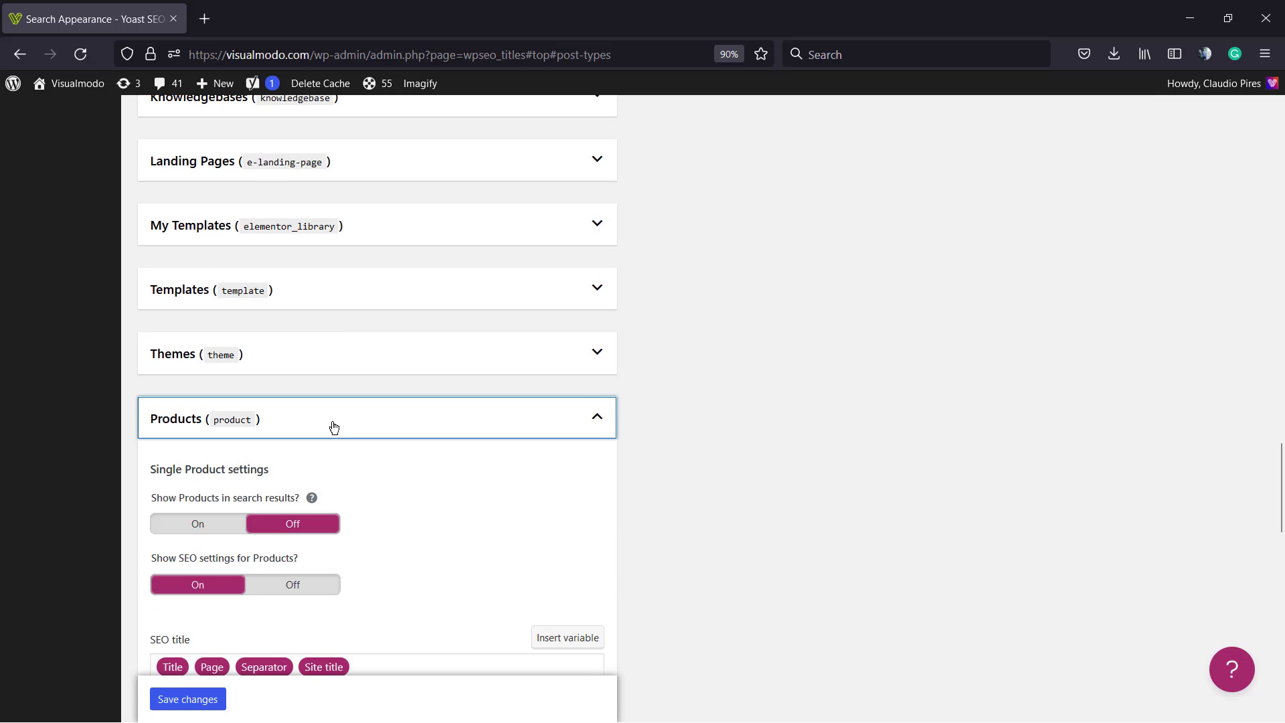
{"action": "scroll", "coordinate": [398, 488], "scroll_direction": "down", "scroll_amount": 2}
{"action": "scroll", "coordinate": [398, 488], "scroll_direction": "down", "scroll_amount": 2}
{"action": "scroll", "coordinate": [396, 486], "scroll_direction": "down", "scroll_amount": 2}
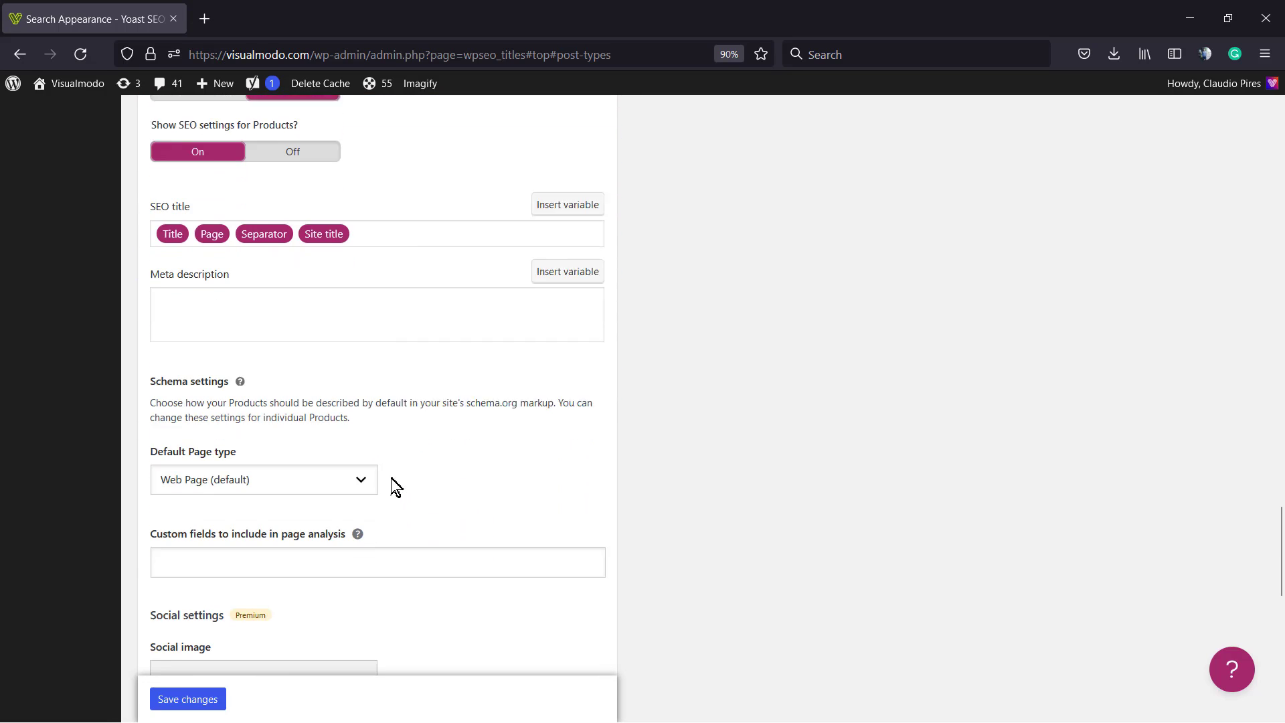
{"action": "scroll", "coordinate": [374, 455], "scroll_direction": "down", "scroll_amount": 1}
{"action": "scroll", "coordinate": [350, 431], "scroll_direction": "up", "scroll_amount": 1}
{"action": "scroll", "coordinate": [355, 441], "scroll_direction": "down", "scroll_amount": 2}
{"action": "scroll", "coordinate": [351, 435], "scroll_direction": "down", "scroll_amount": 2}
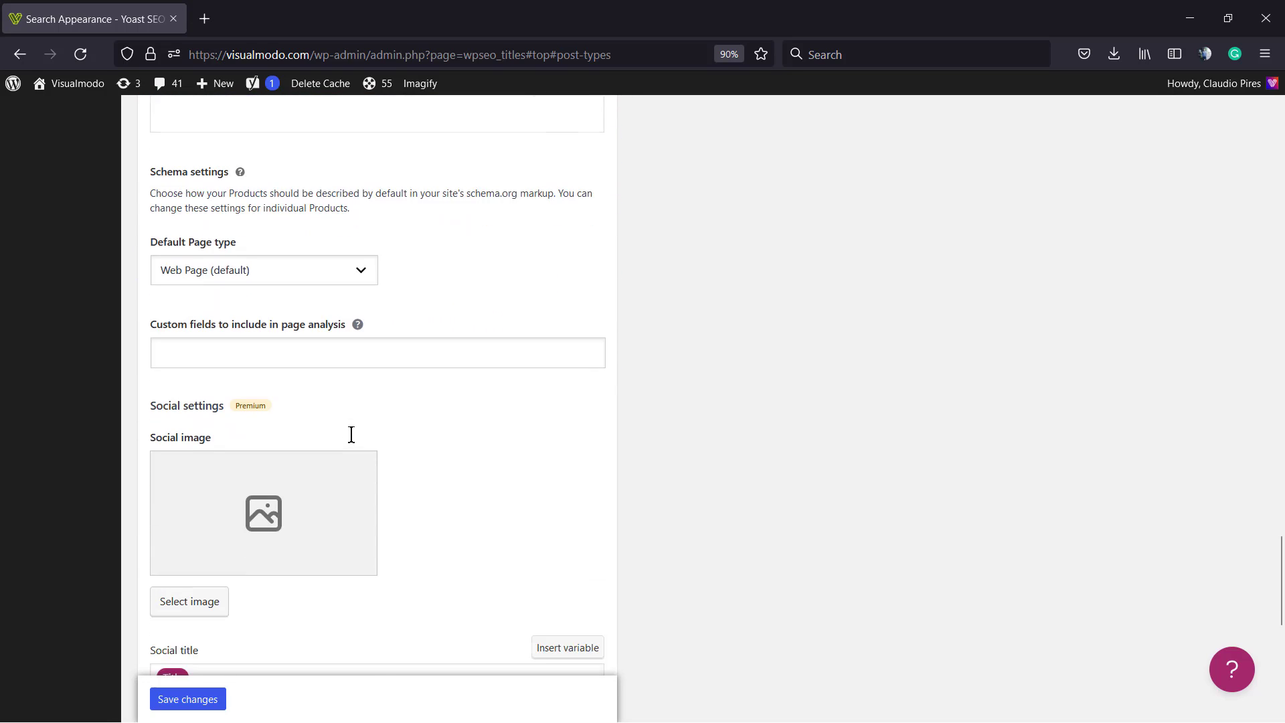
{"action": "left_click", "coordinate": [206, 602]}
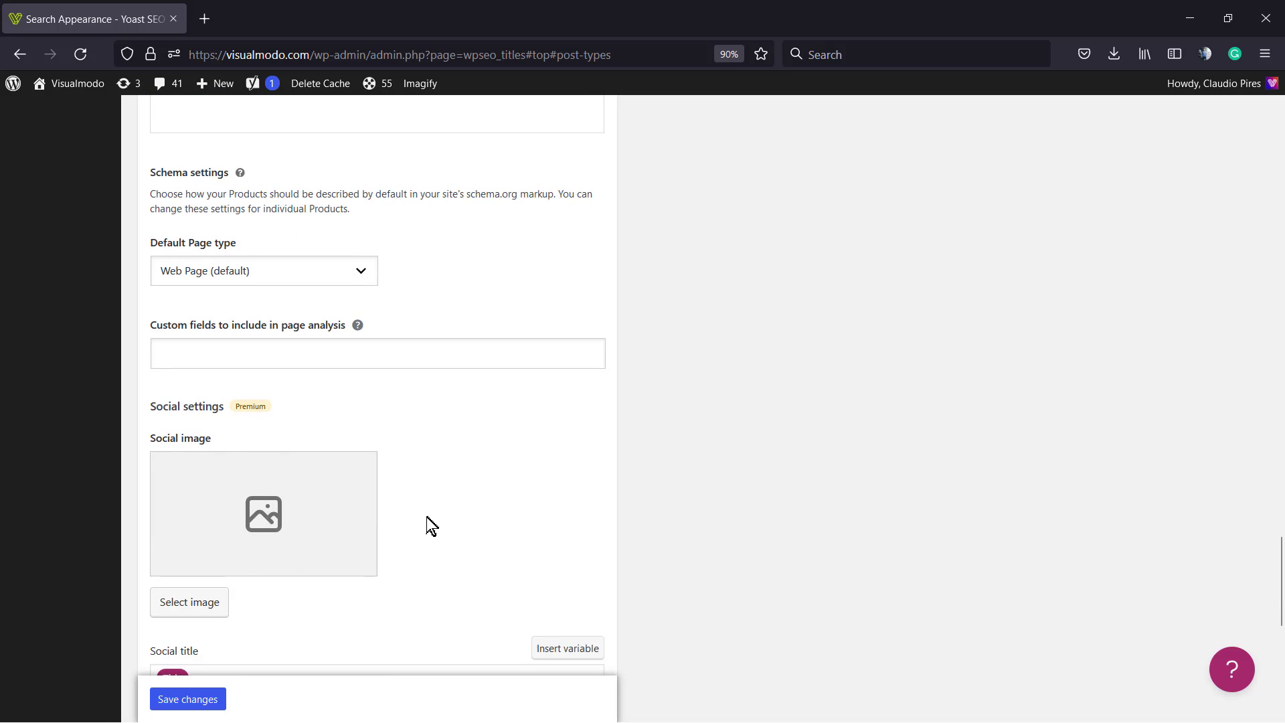
{"action": "scroll", "coordinate": [427, 520], "scroll_direction": "up", "scroll_amount": 1}
{"action": "scroll", "coordinate": [370, 441], "scroll_direction": "up", "scroll_amount": 2}
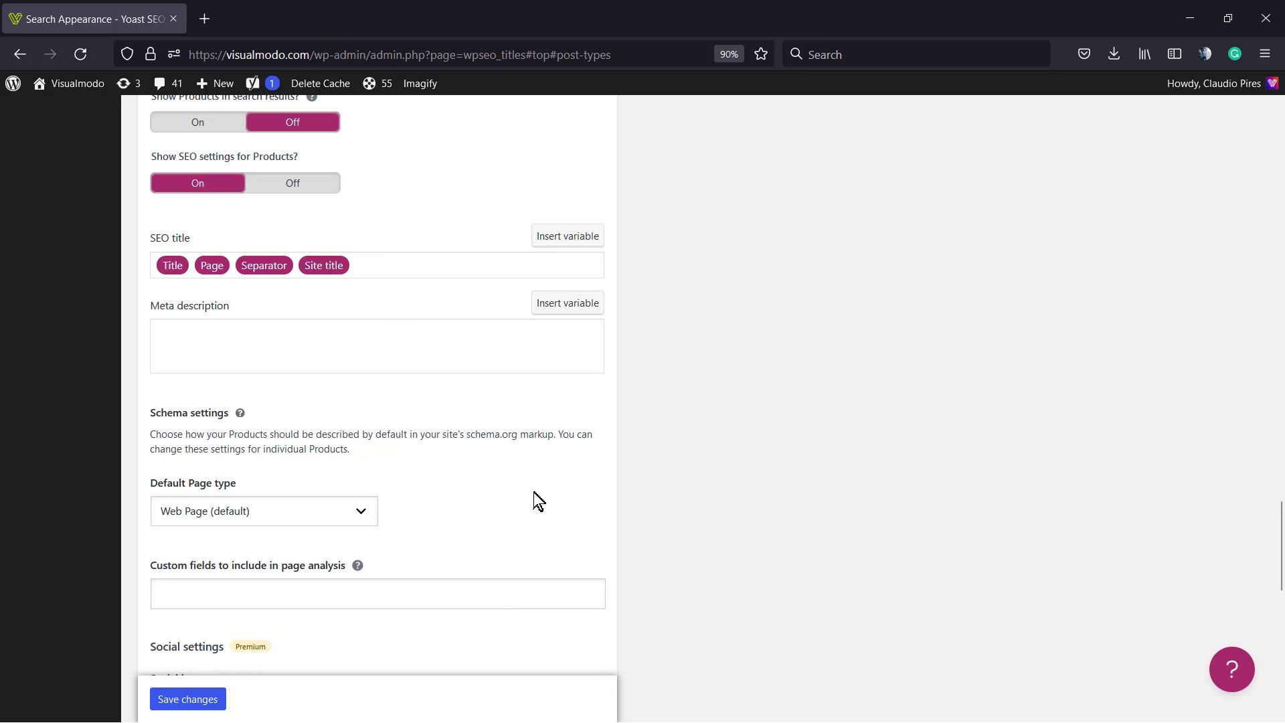
{"action": "scroll", "coordinate": [397, 391], "scroll_direction": "down", "scroll_amount": 2}
{"action": "scroll", "coordinate": [397, 391], "scroll_direction": "down", "scroll_amount": 2}
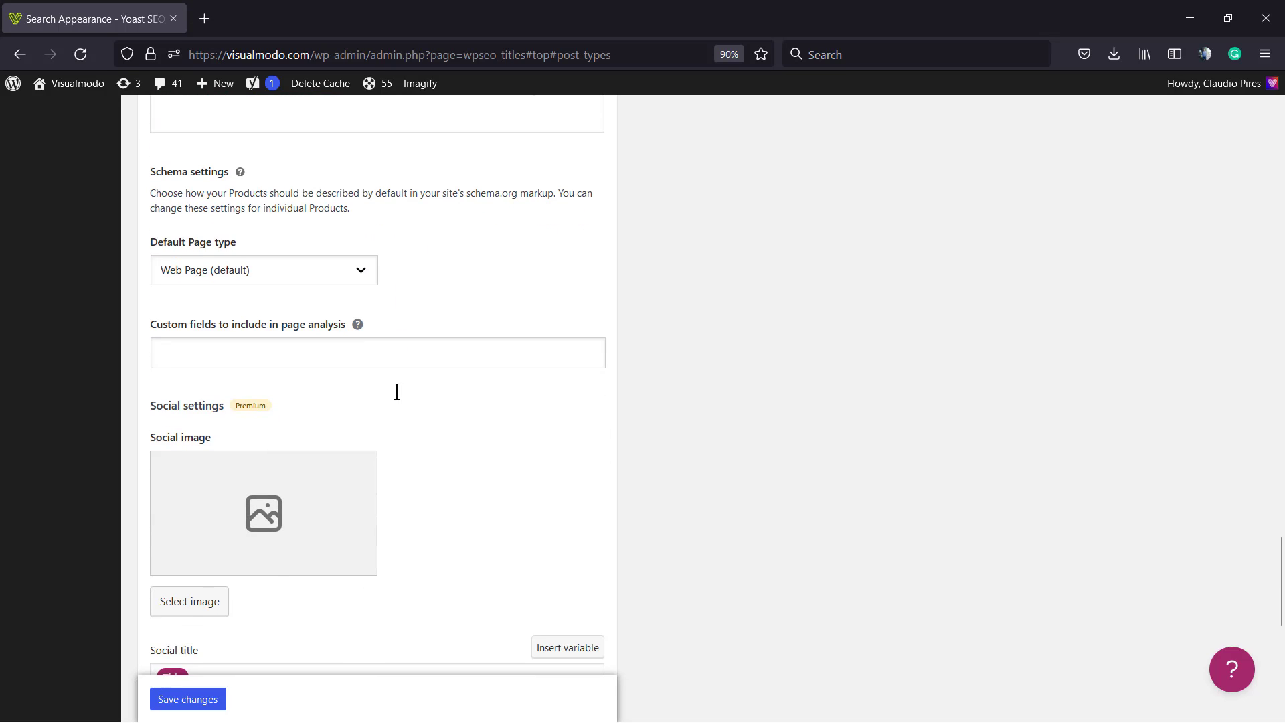